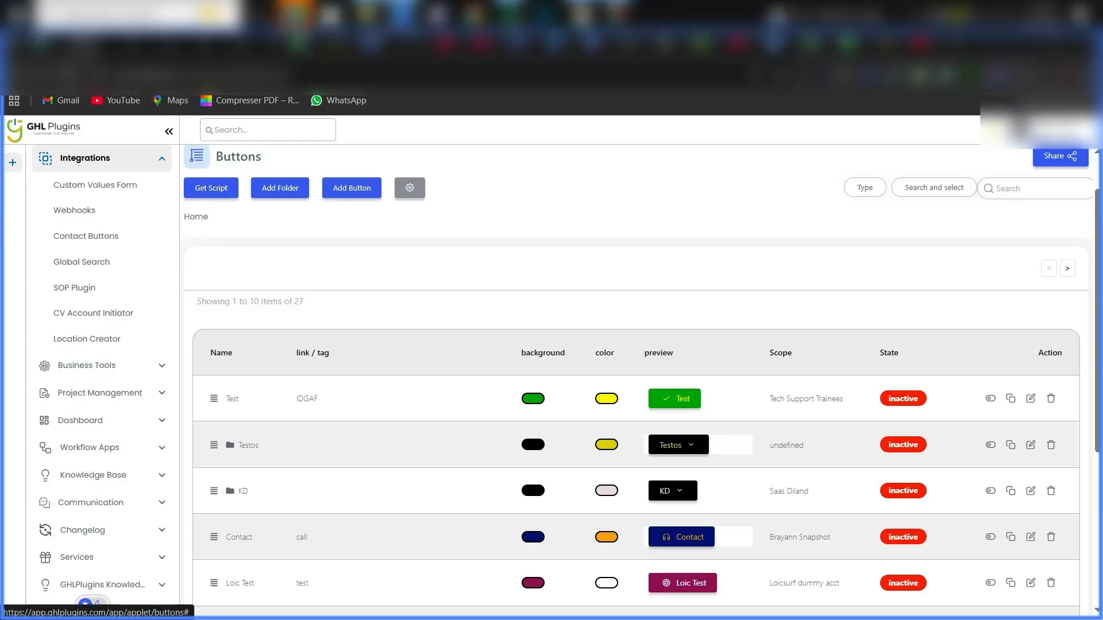
Open the Links section of the account settings.
{"action": "left_click", "coordinate": [1036, 136]}
{"action": "left_click", "coordinate": [1011, 231]}
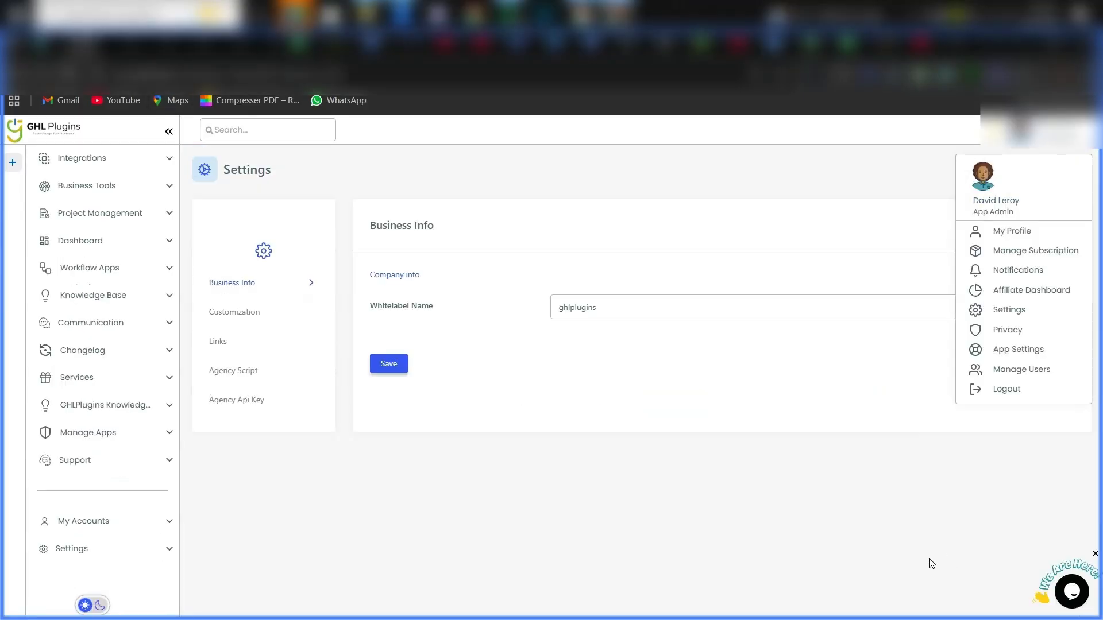
{"action": "left_click", "coordinate": [930, 563]}
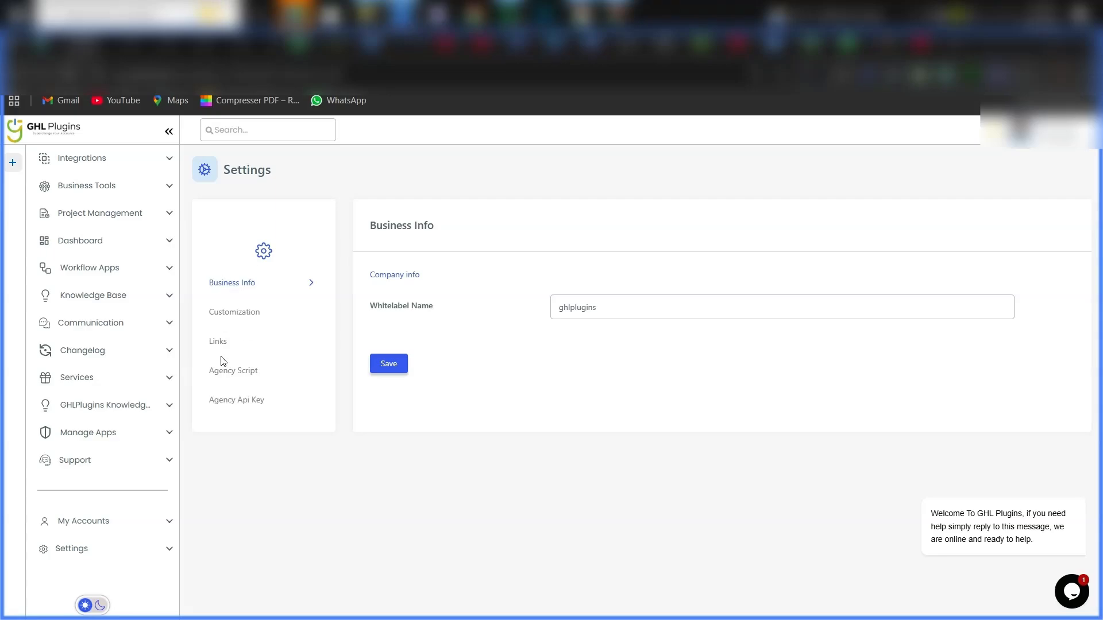
{"action": "left_click", "coordinate": [230, 343]}
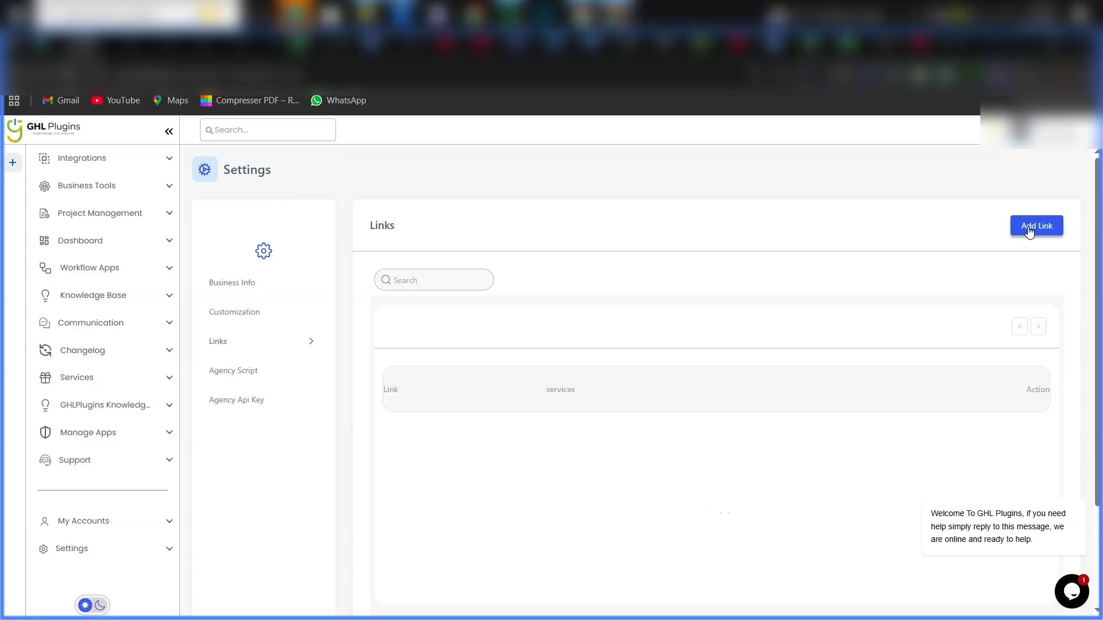
Add a new link with Contact Buttons as its service and save it.
{"action": "left_click", "coordinate": [1028, 229]}
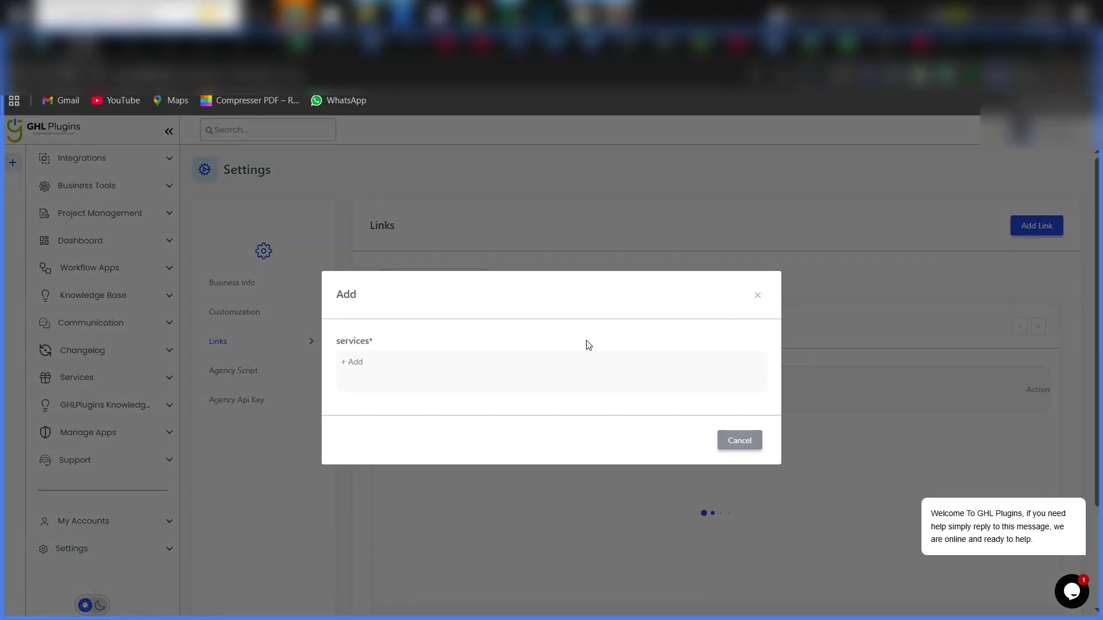
{"action": "left_click", "coordinate": [344, 365]}
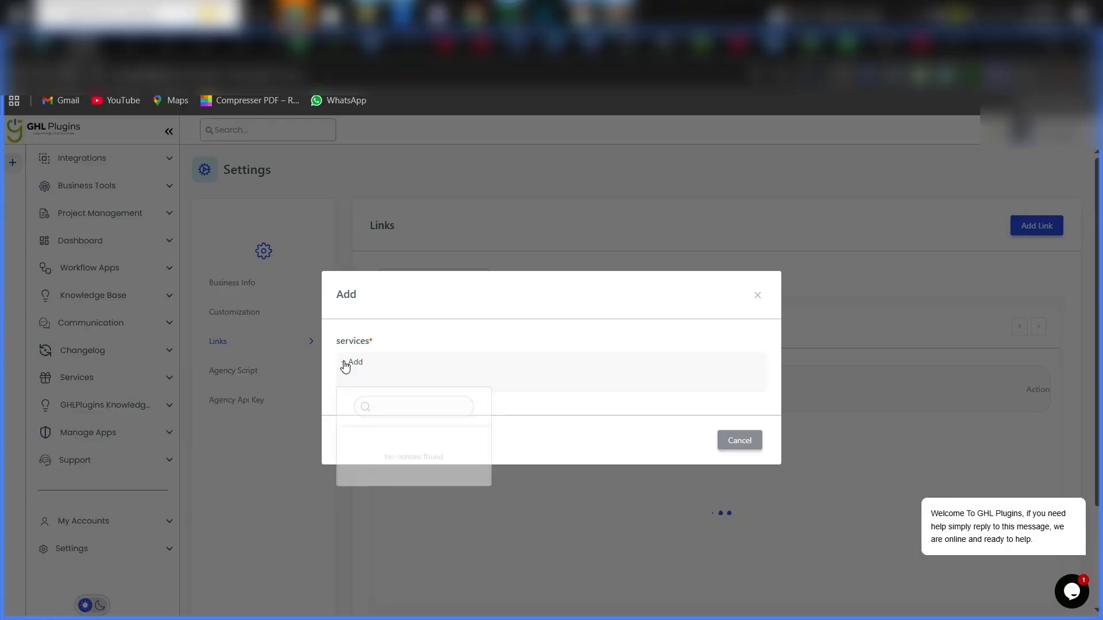
{"action": "left_click", "coordinate": [376, 410]}
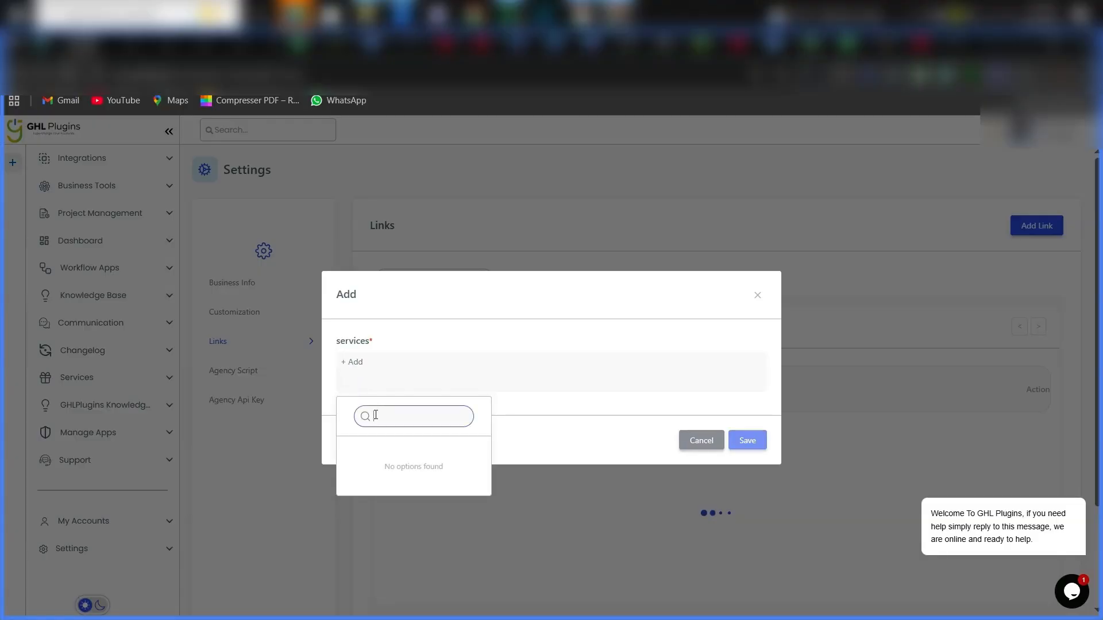
{"action": "type", "text": "contact"}
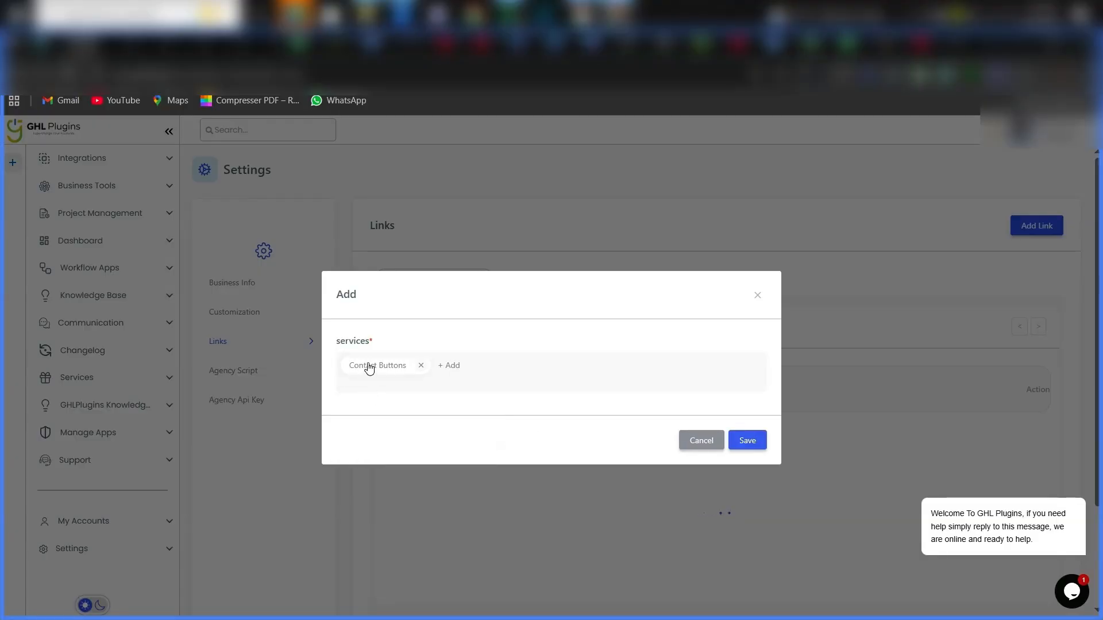
{"action": "left_click", "coordinate": [747, 442]}
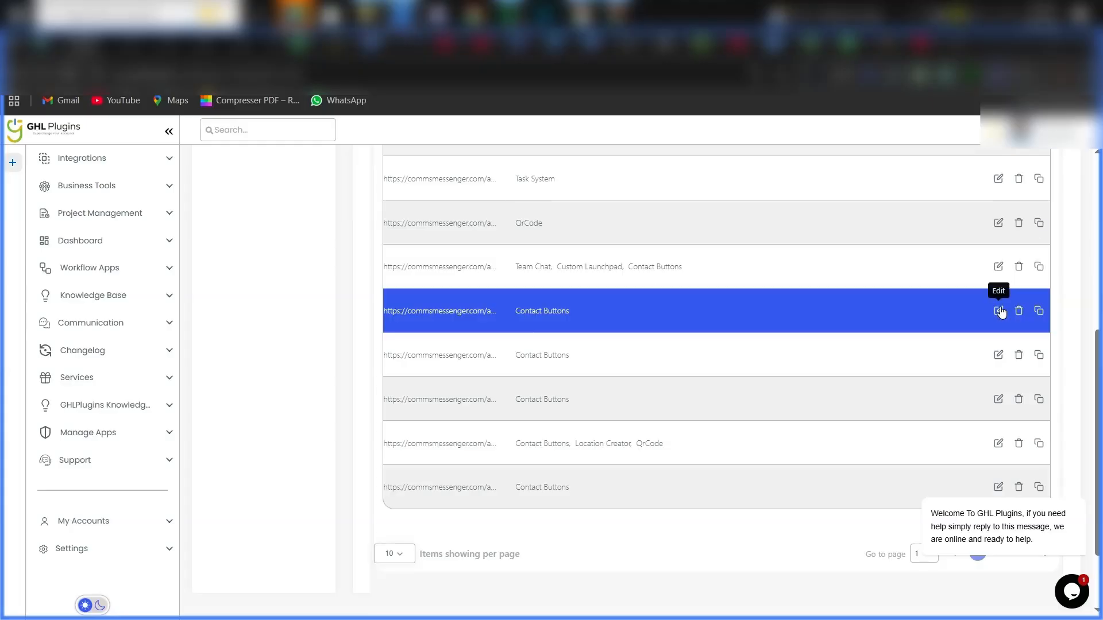
Copy the URL of the Contact Buttons link directly below the Team Chat entry and switch to the HighLevel custom menu links page.
{"action": "left_click", "coordinate": [1040, 311]}
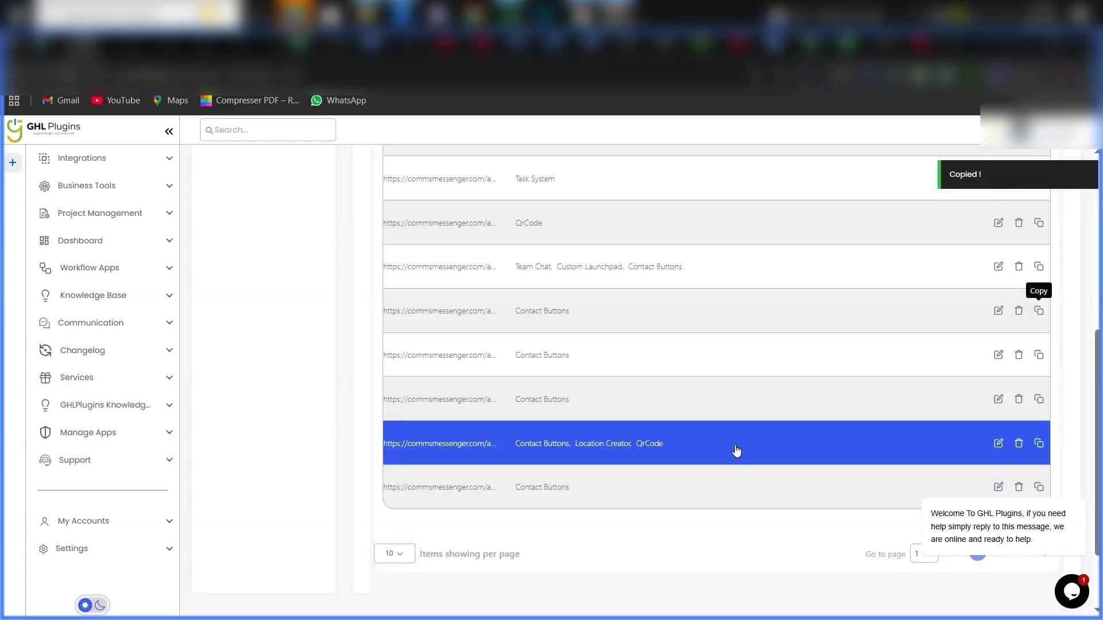
{"action": "key", "text": "ctrl+Tab"}
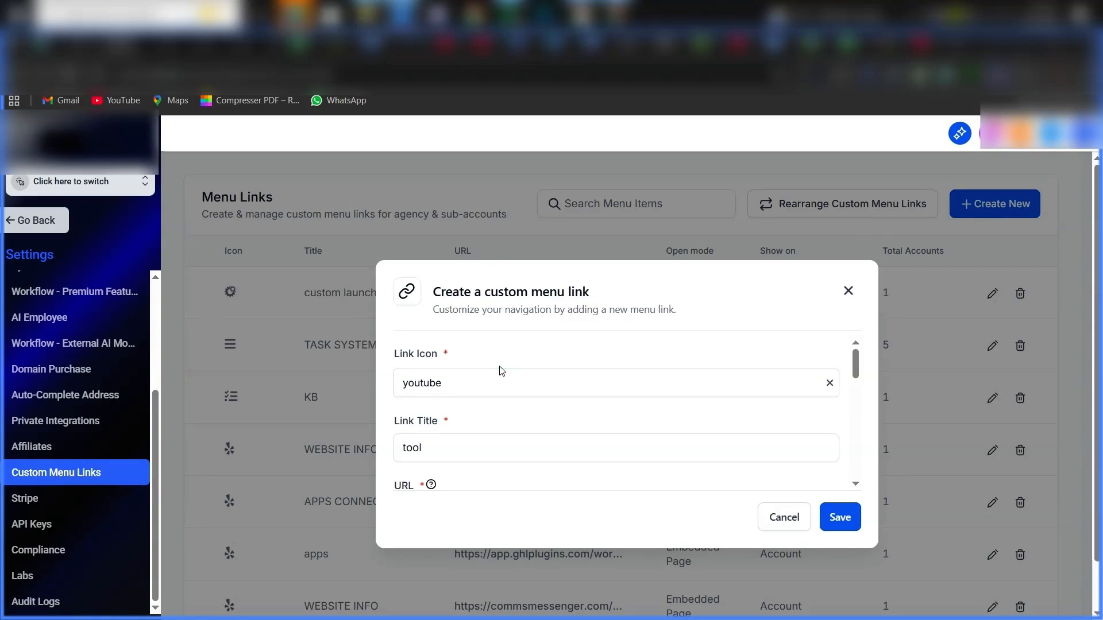
Review the custom menu link form from its icon to its role-based visibility, and view the Pat Tools page in the Kenzo Beauty sub-account.
{"action": "scroll", "coordinate": [494, 368], "scroll_direction": "down", "scroll_amount": 1}
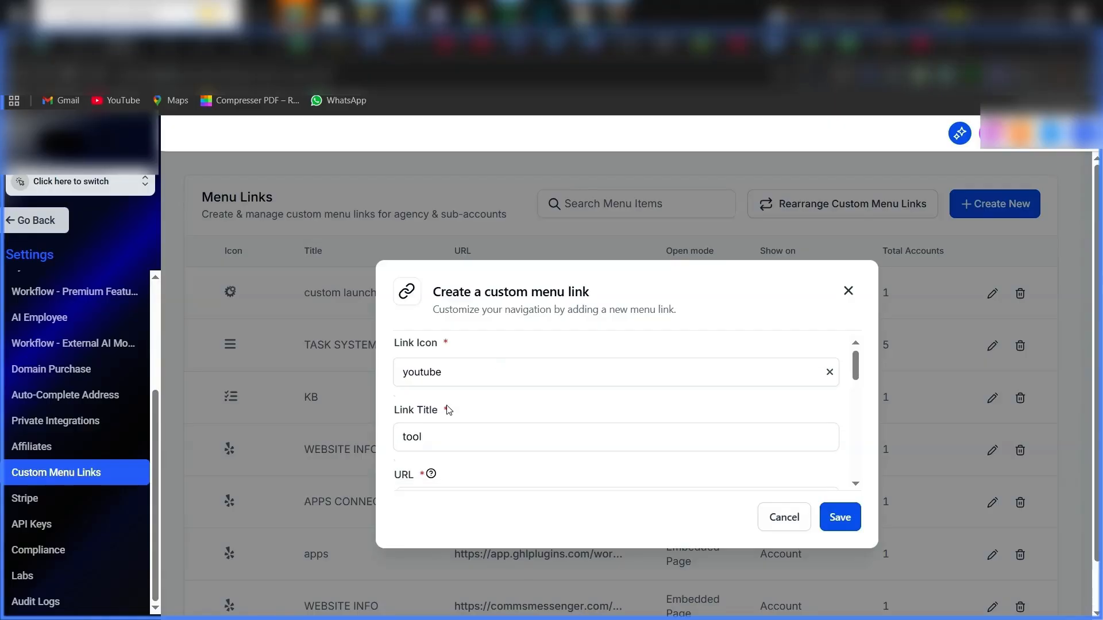
{"action": "scroll", "coordinate": [447, 405], "scroll_direction": "down", "scroll_amount": 1}
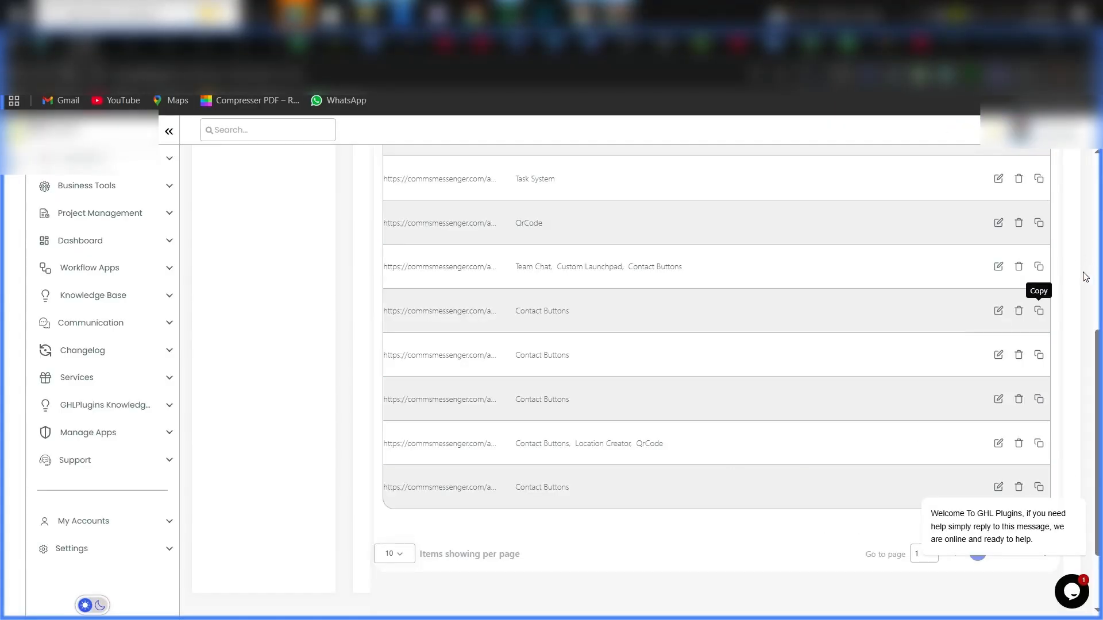
{"action": "left_click", "coordinate": [119, 47]}
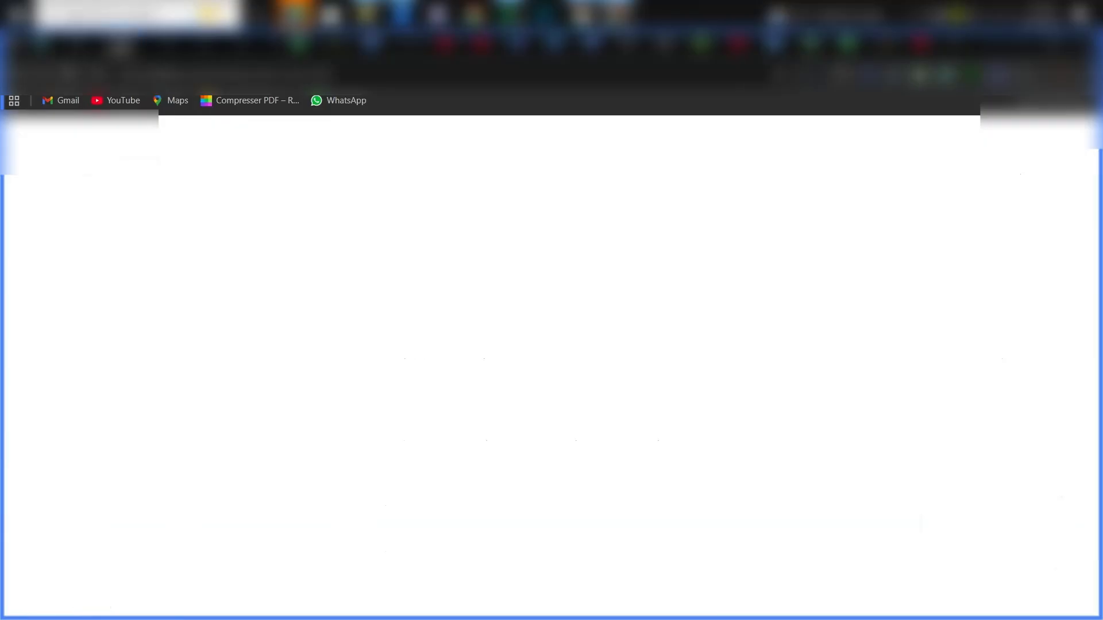
{"action": "scroll", "coordinate": [482, 435], "scroll_direction": "down", "scroll_amount": 5}
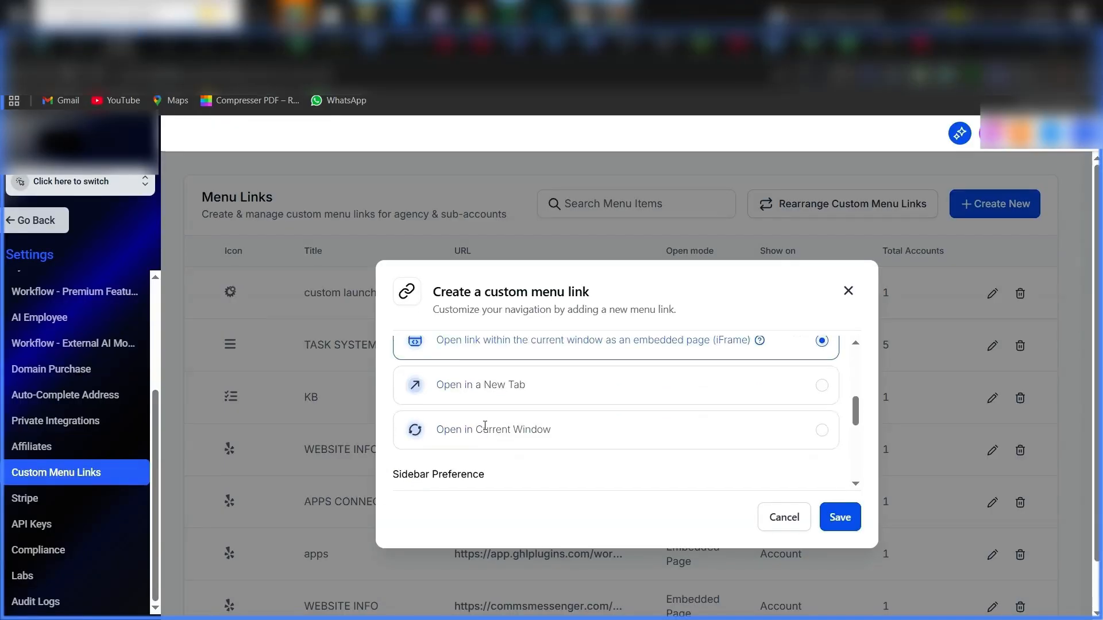
{"action": "scroll", "coordinate": [439, 452], "scroll_direction": "down", "scroll_amount": 2}
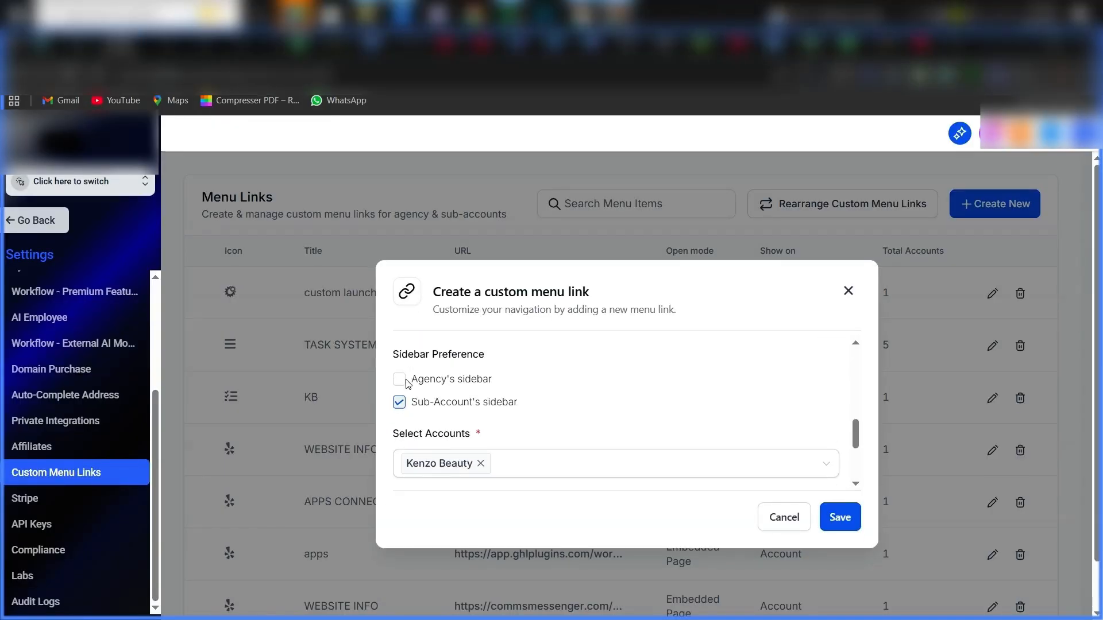
{"action": "scroll", "coordinate": [406, 387], "scroll_direction": "down", "scroll_amount": 1}
{"action": "scroll", "coordinate": [433, 418], "scroll_direction": "down", "scroll_amount": 1}
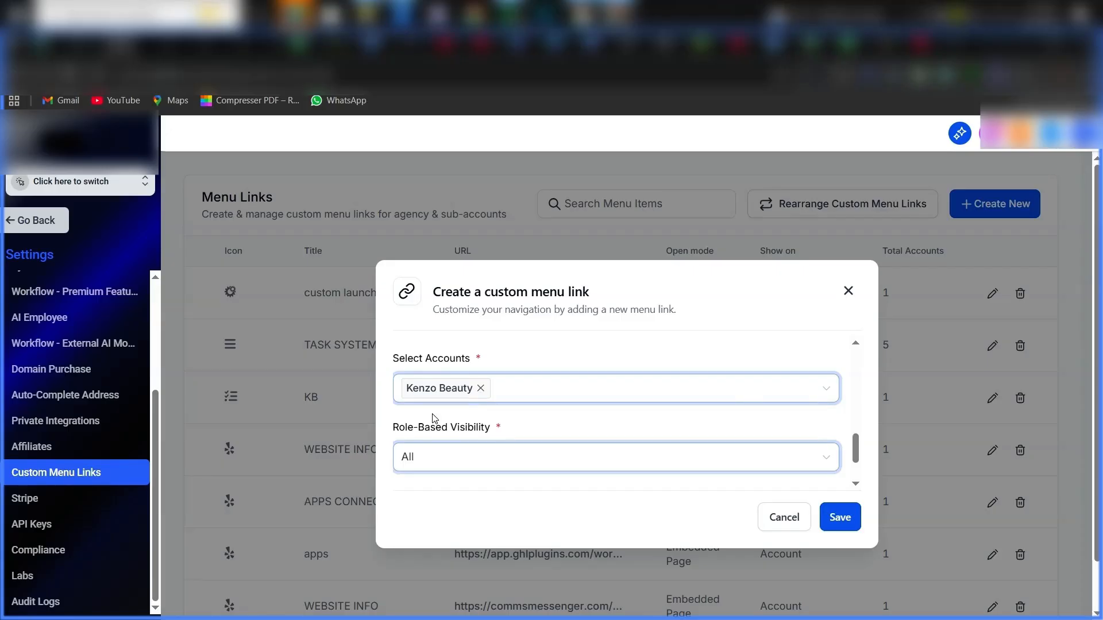
{"action": "scroll", "coordinate": [446, 458], "scroll_direction": "down", "scroll_amount": 1}
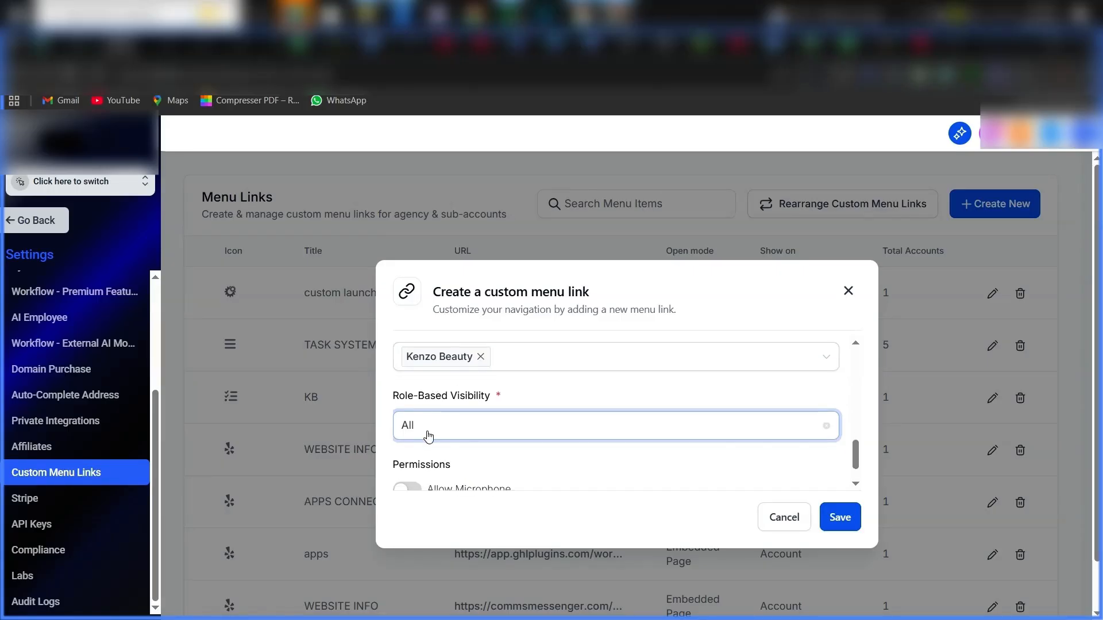
{"action": "scroll", "coordinate": [428, 437], "scroll_direction": "down", "scroll_amount": 2}
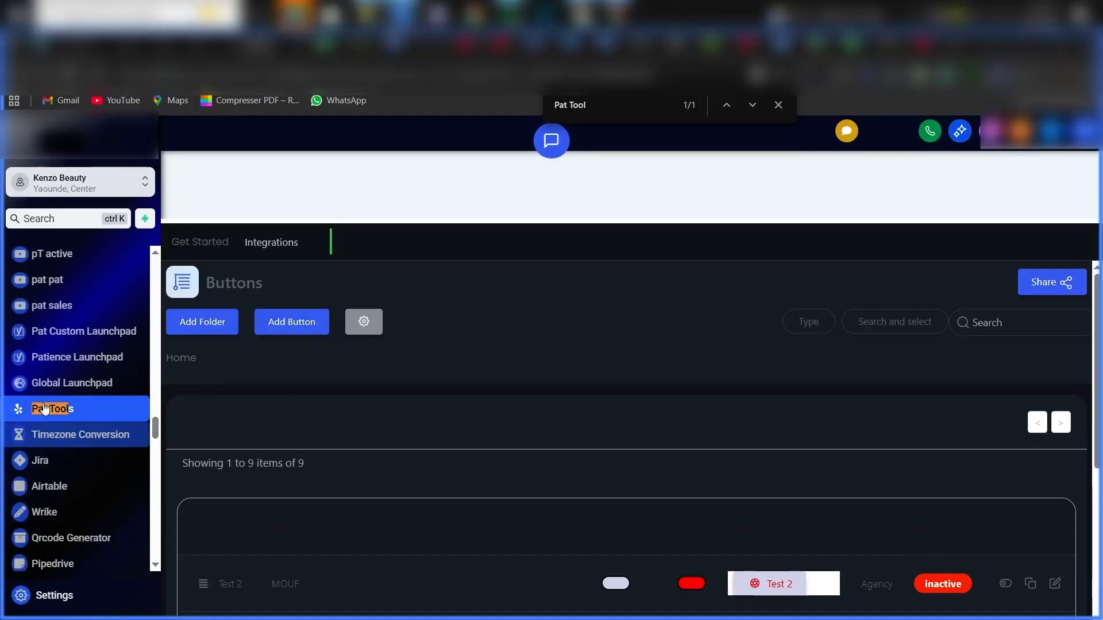
{"action": "scroll", "coordinate": [340, 420], "scroll_direction": "down", "scroll_amount": 3}
{"action": "scroll", "coordinate": [340, 419], "scroll_direction": "up", "scroll_amount": 3}
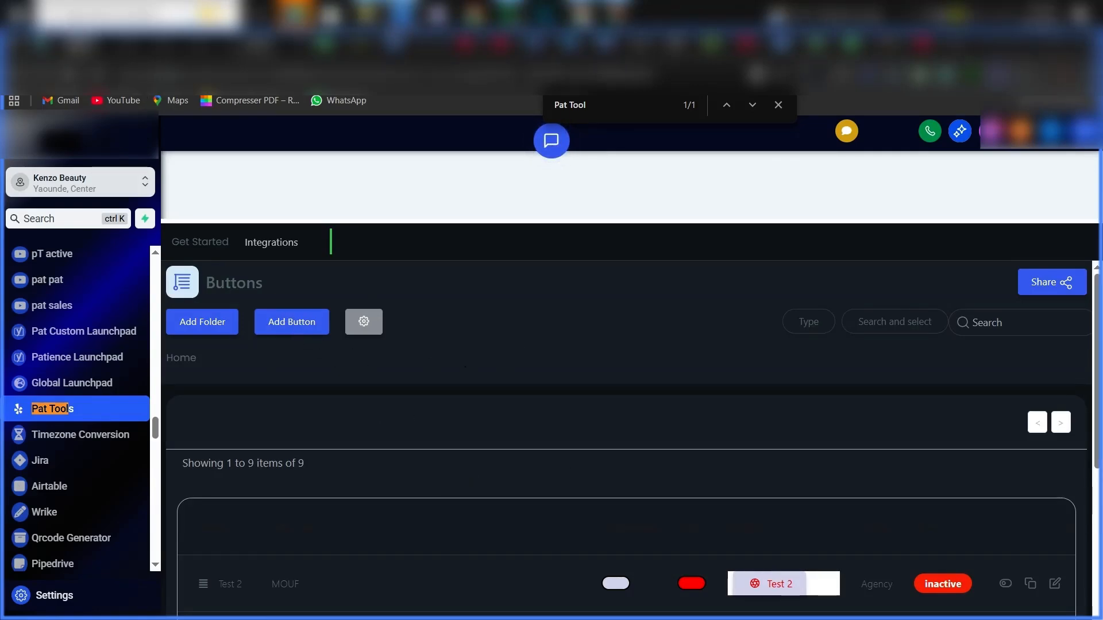
Switch back to GHL Plugins and open the Contact Buttons integration.
{"action": "left_click", "coordinate": [80, 47]}
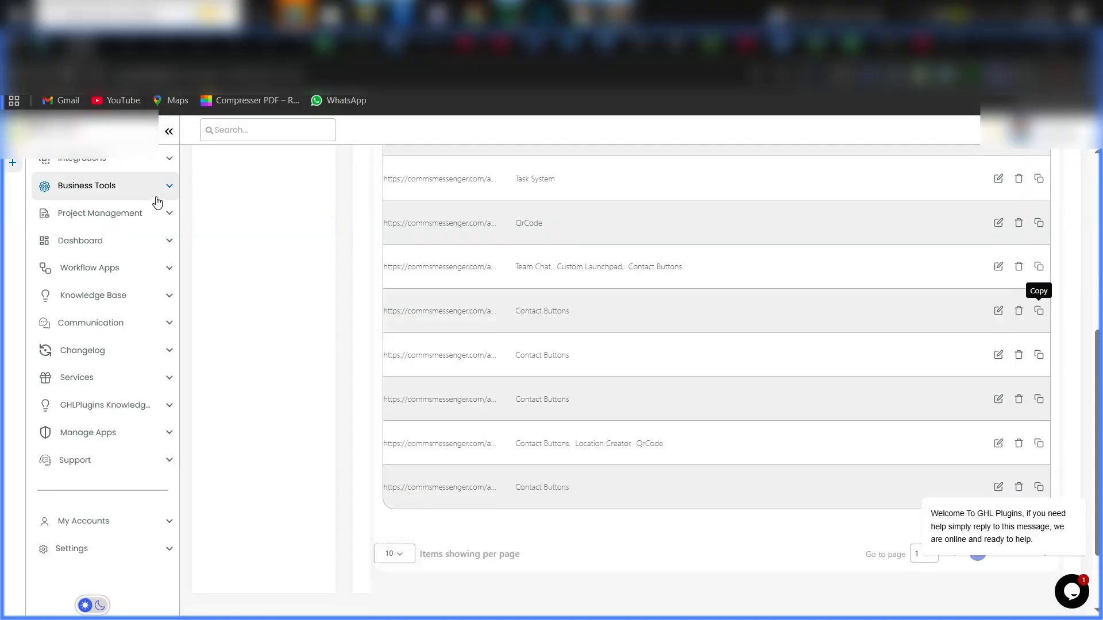
{"action": "left_click", "coordinate": [94, 160]}
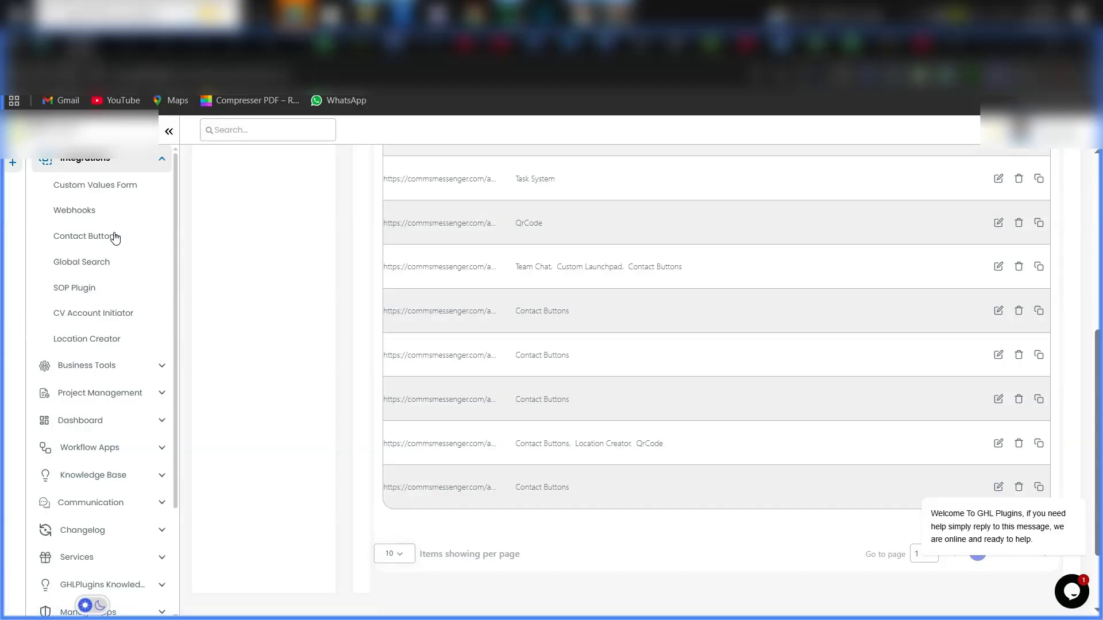
{"action": "left_click", "coordinate": [106, 238]}
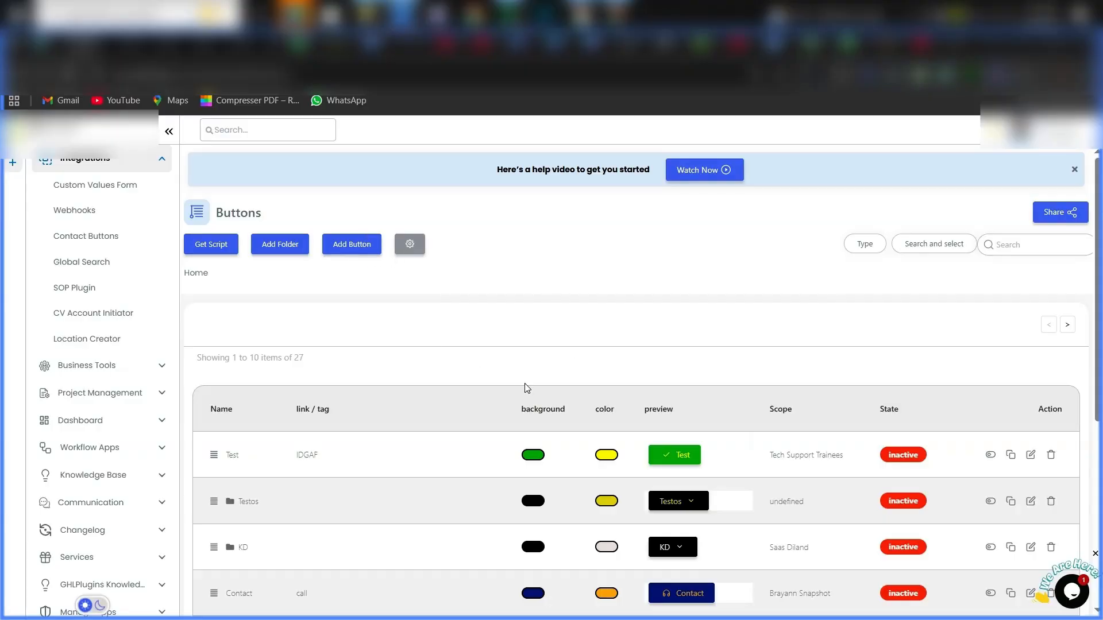
Start a new contact button and name it "Test Onboarding".
{"action": "left_click", "coordinate": [354, 251]}
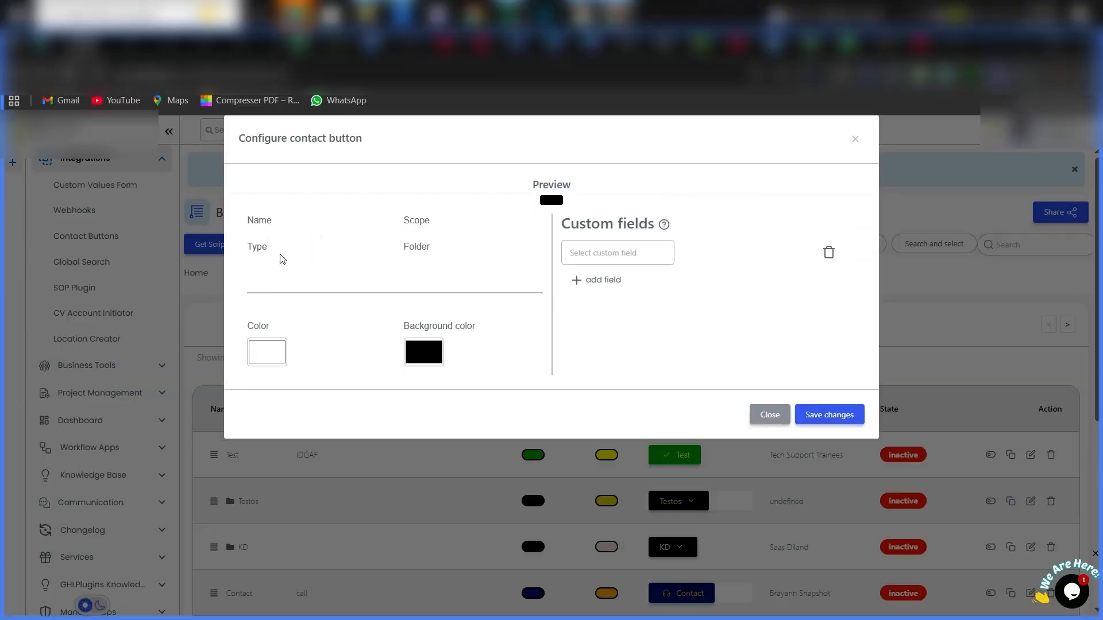
{"action": "left_click", "coordinate": [279, 243]}
{"action": "type", "text": "T"}
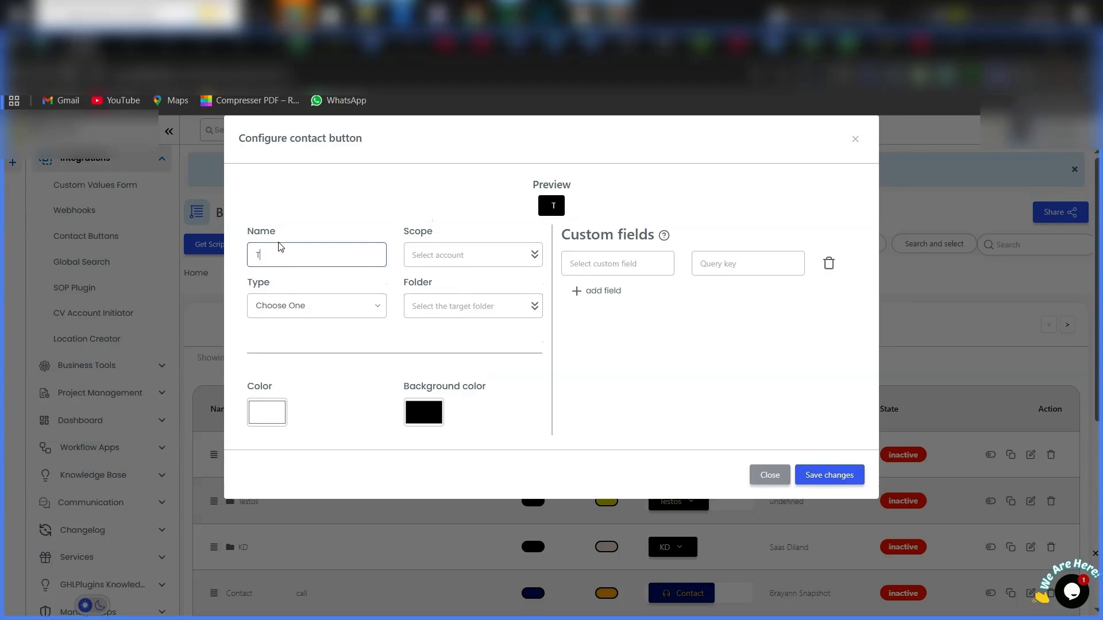
{"action": "type", "text": "est Onboarding"}
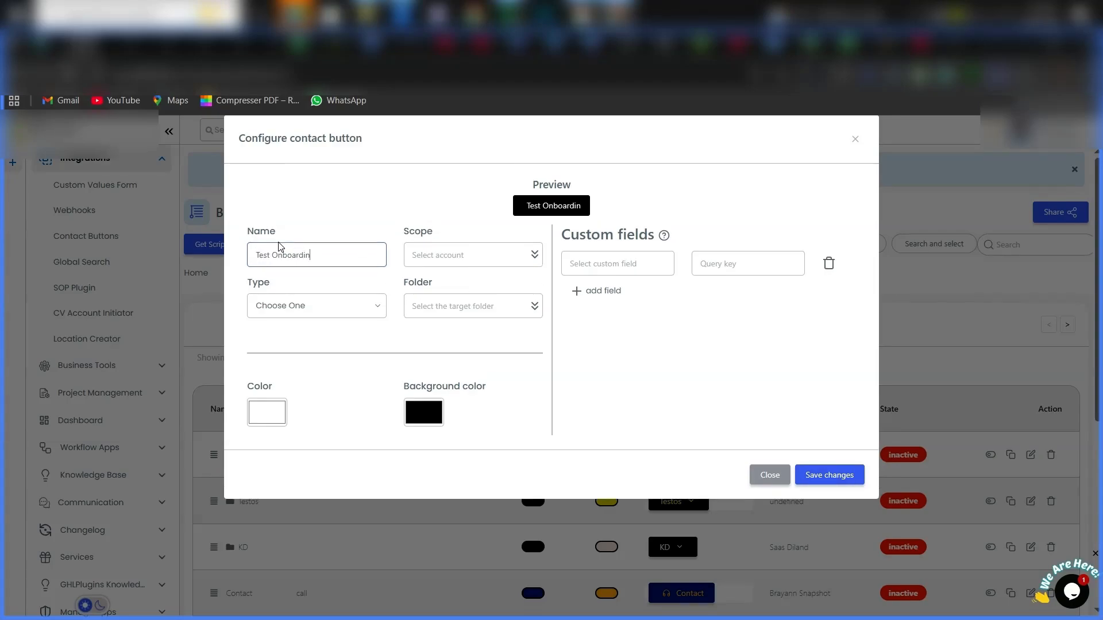
{"action": "left_click", "coordinate": [444, 255]}
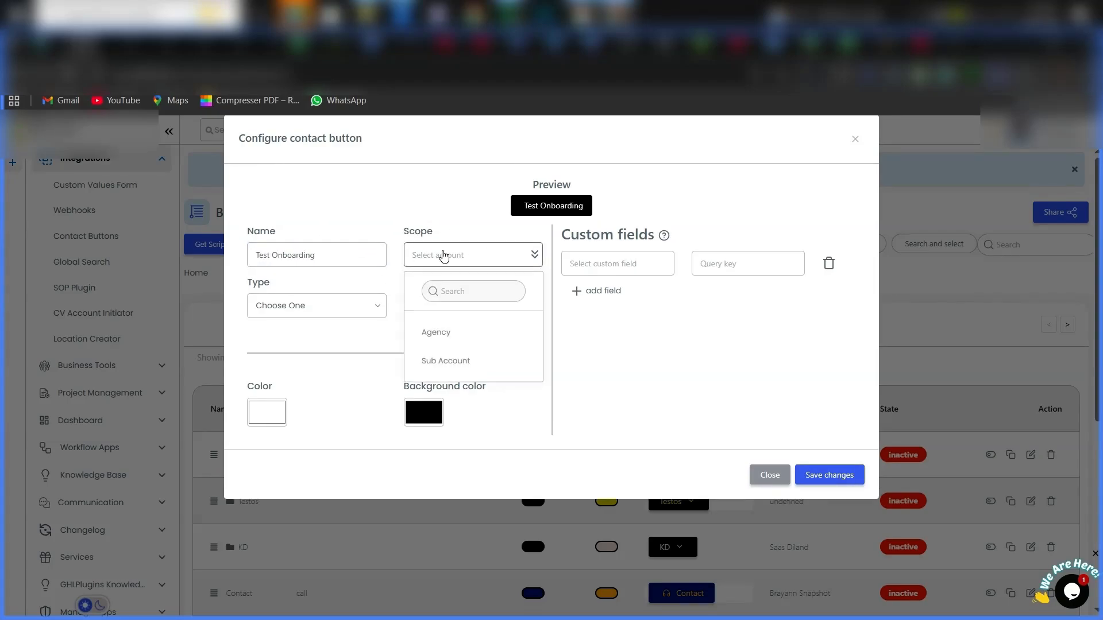
{"action": "left_click", "coordinate": [439, 333]}
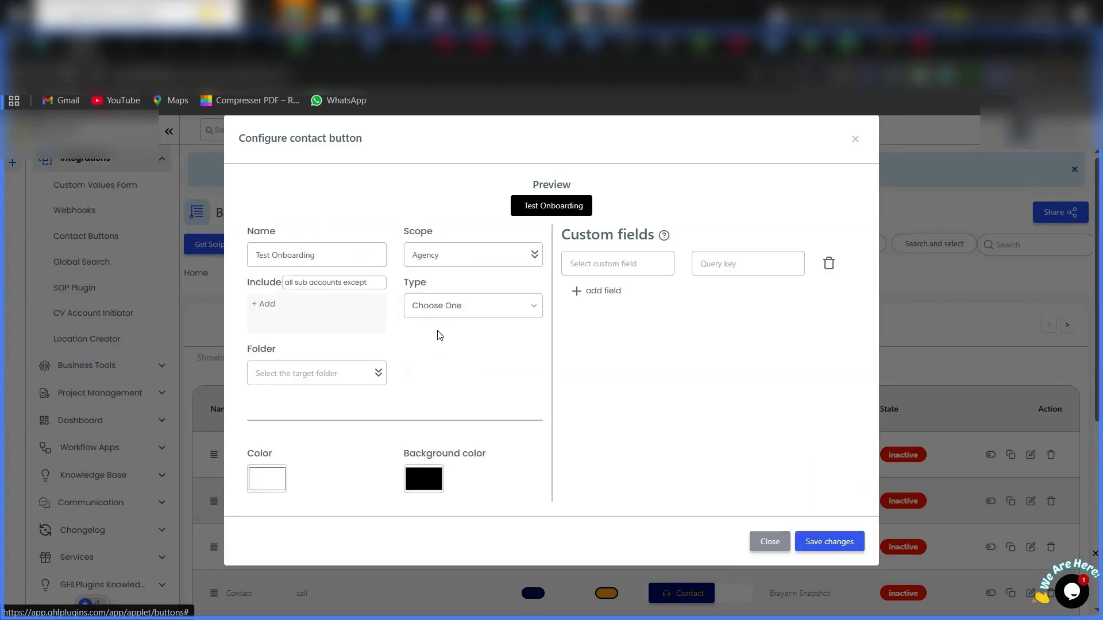
{"action": "left_click", "coordinate": [449, 260]}
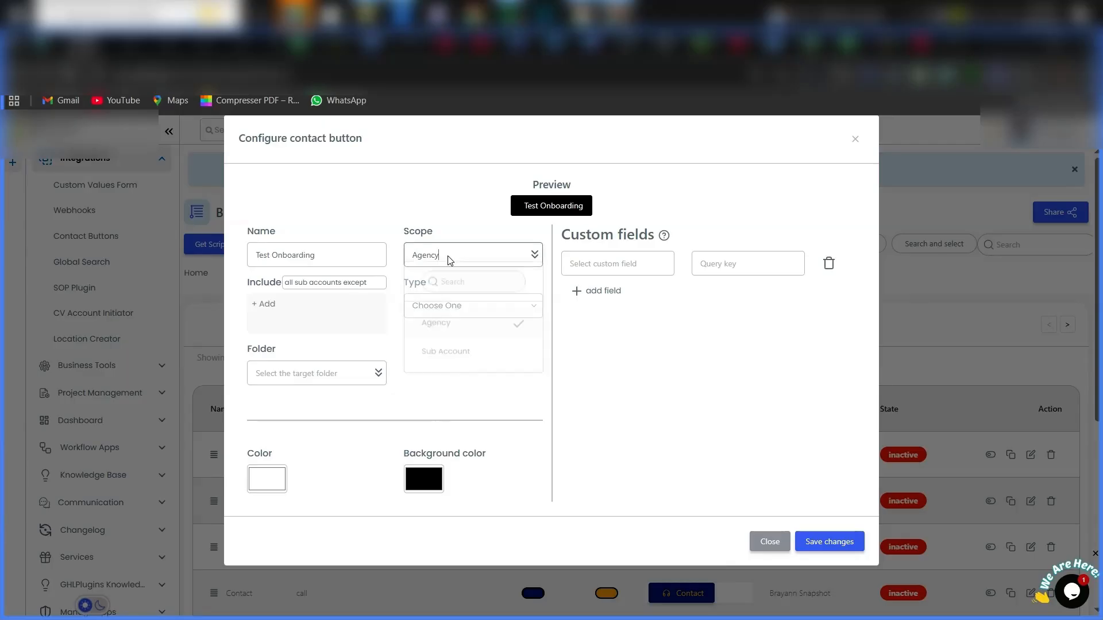
{"action": "left_click", "coordinate": [442, 362]}
{"action": "left_click", "coordinate": [305, 311]}
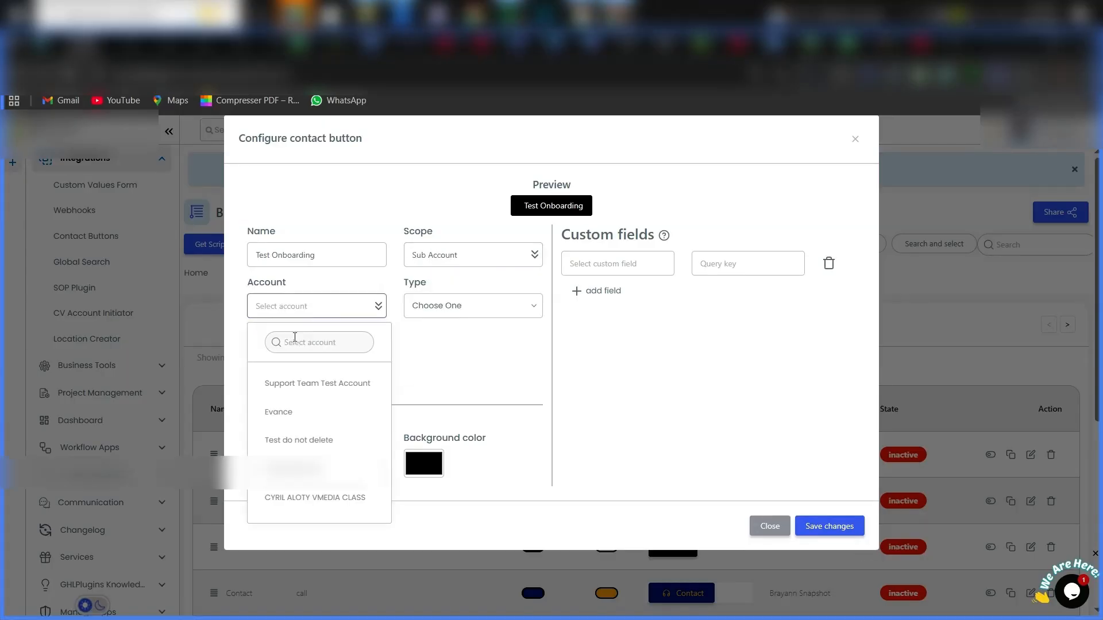
{"action": "type", "text": "kenzo b"}
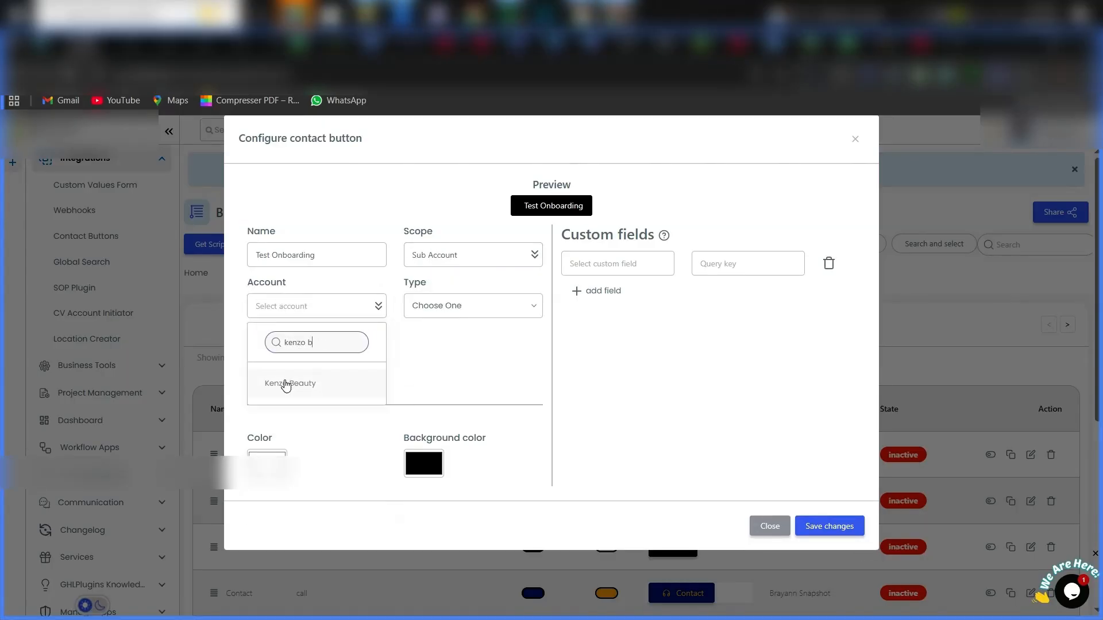
Set the button's type to Tag and choose the anchor icon.
{"action": "left_click", "coordinate": [446, 307]}
{"action": "left_click", "coordinate": [418, 363]}
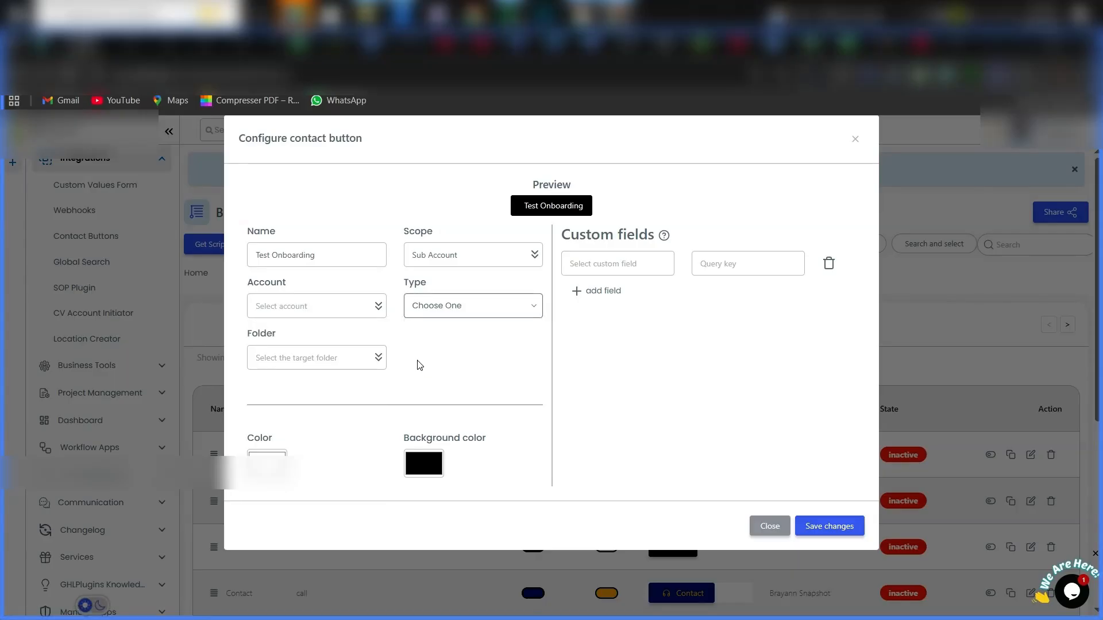
{"action": "left_click", "coordinate": [280, 358]}
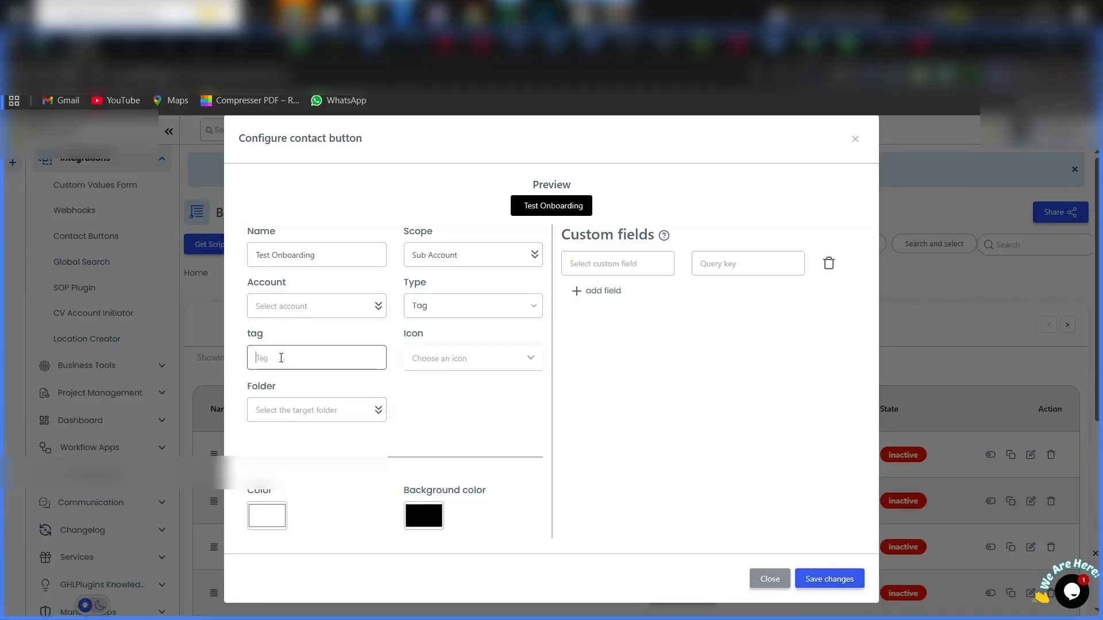
{"action": "left_click", "coordinate": [426, 358]}
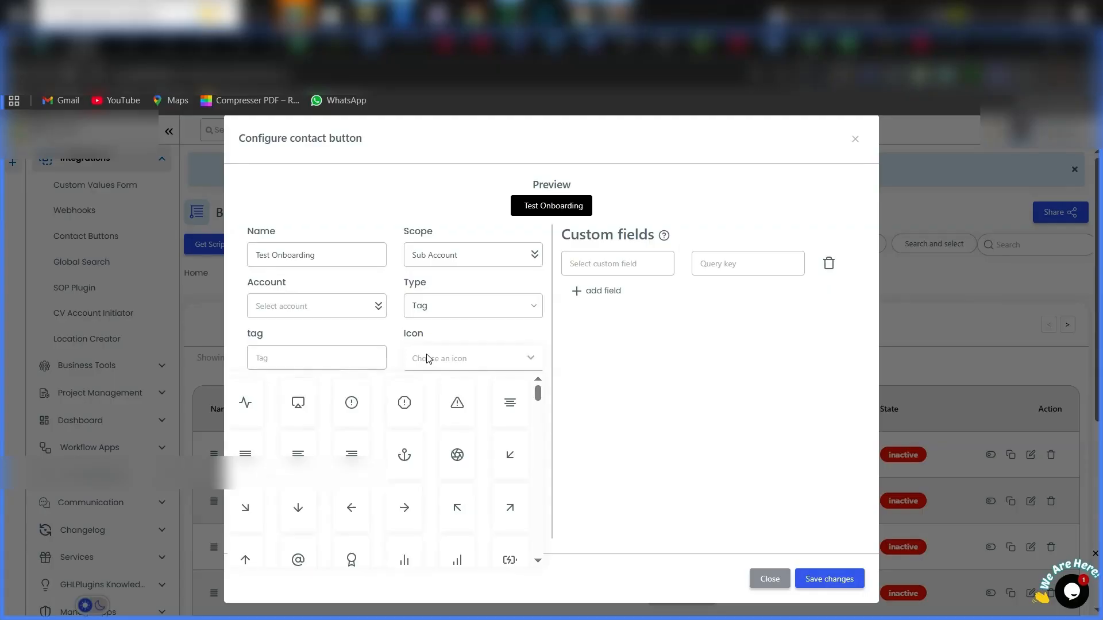
{"action": "left_click", "coordinate": [404, 456]}
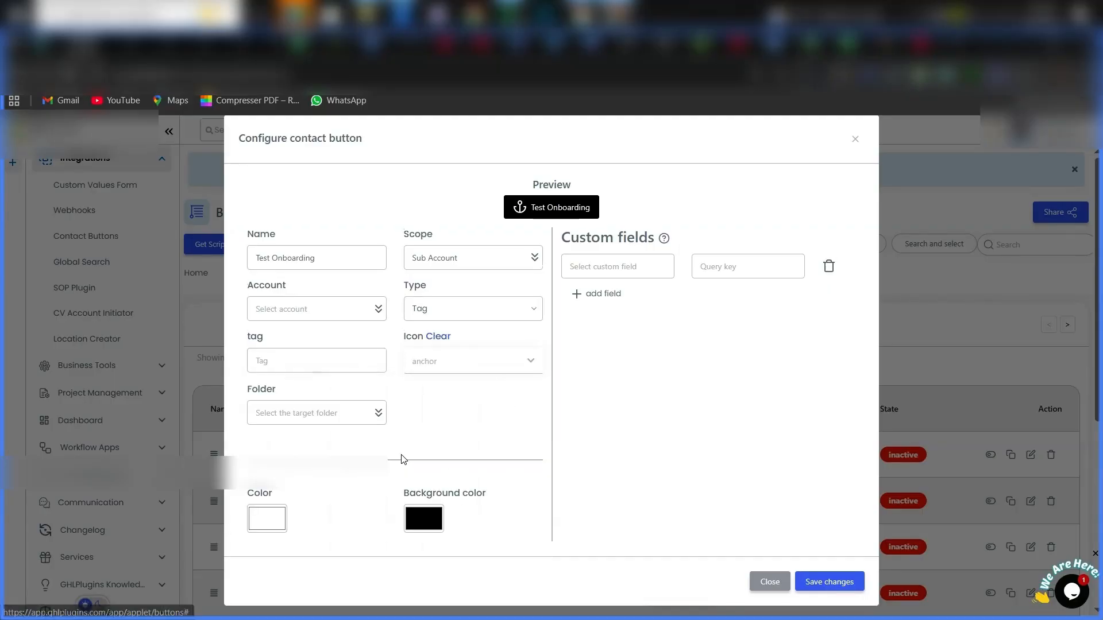
Set the button's background color to olive yellow (RGB 181, 175, 23) and try to save the button.
{"action": "left_click", "coordinate": [426, 521]}
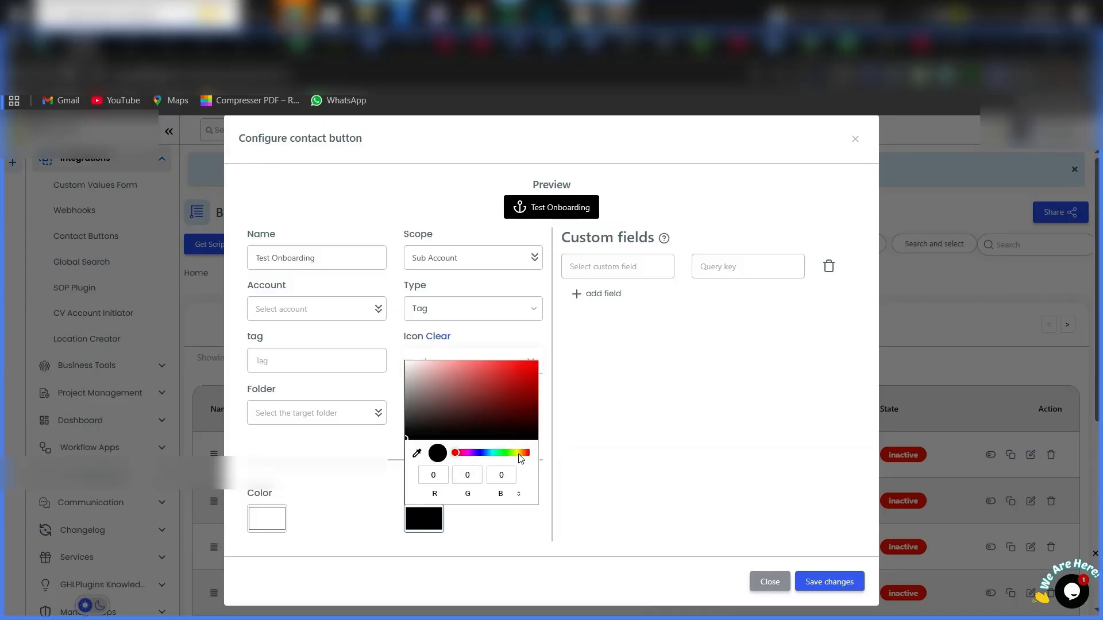
{"action": "left_click", "coordinate": [518, 453]}
{"action": "left_click", "coordinate": [521, 385]}
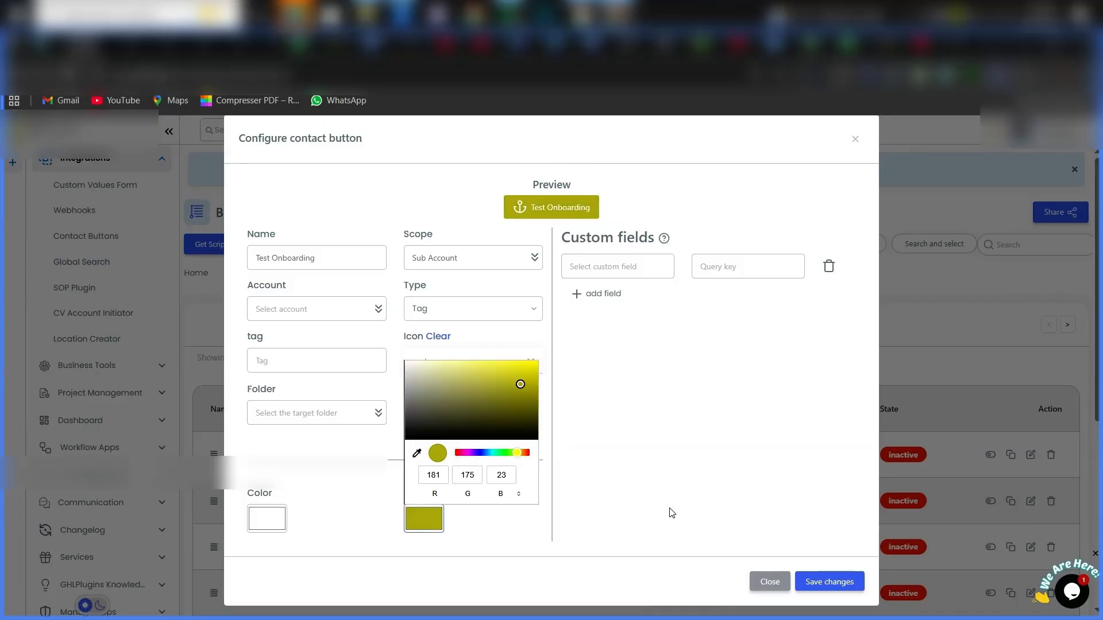
{"action": "left_click", "coordinate": [823, 584]}
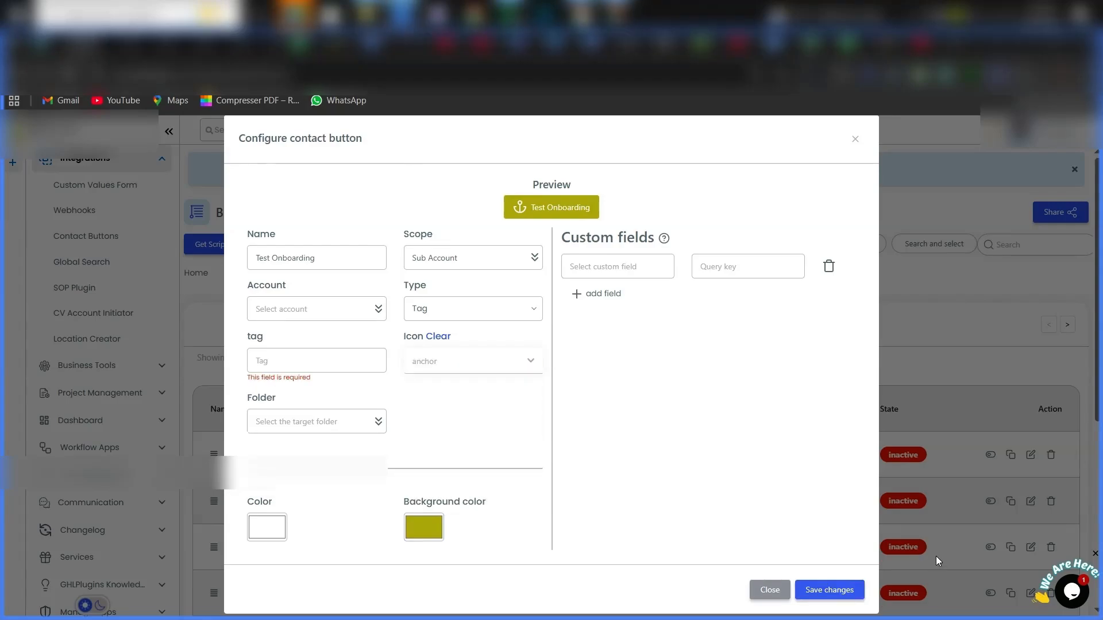
Enter "Test Onboarding" as the button's tag and save the changes.
{"action": "left_click", "coordinate": [311, 363]}
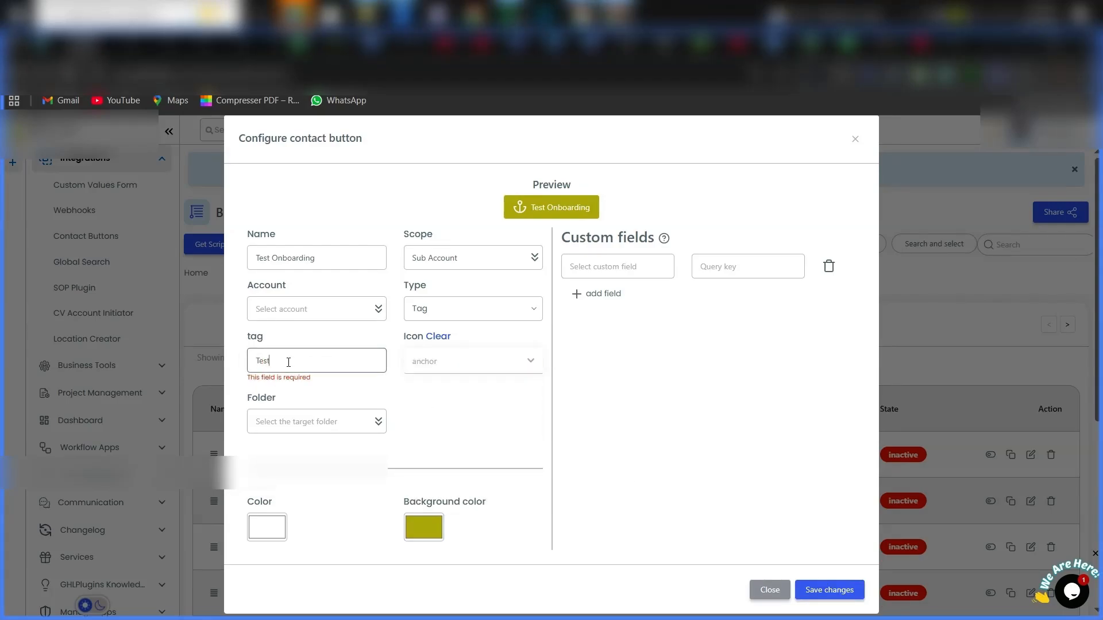
{"action": "type", "text": "Test Onboa"}
{"action": "left_click", "coordinate": [821, 592]}
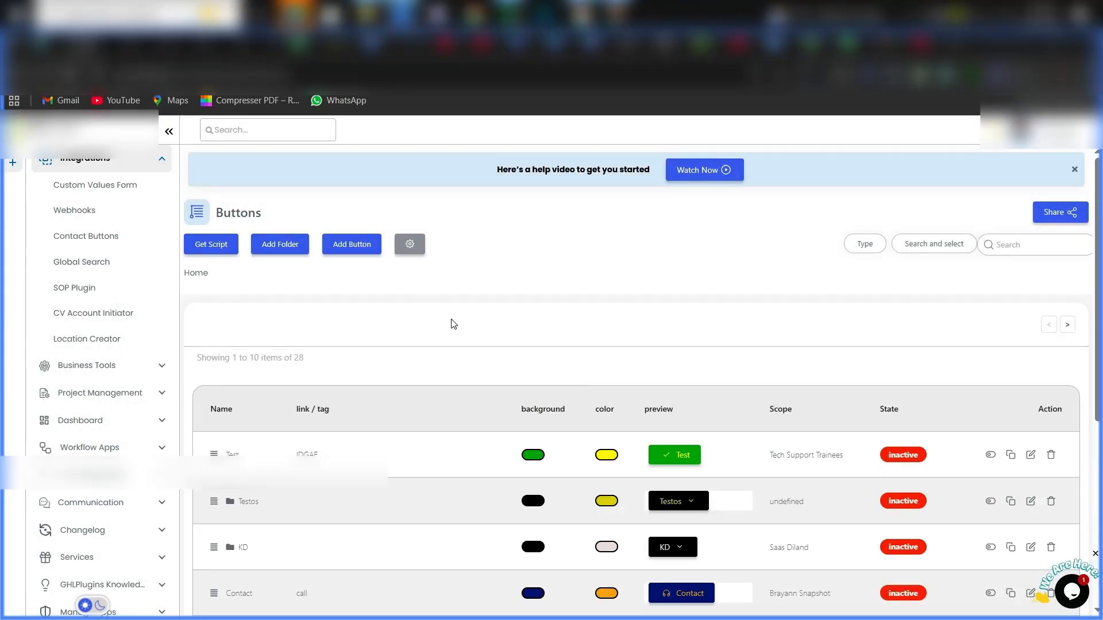
Add another contact button and name it "Test Form".
{"action": "left_click", "coordinate": [352, 247]}
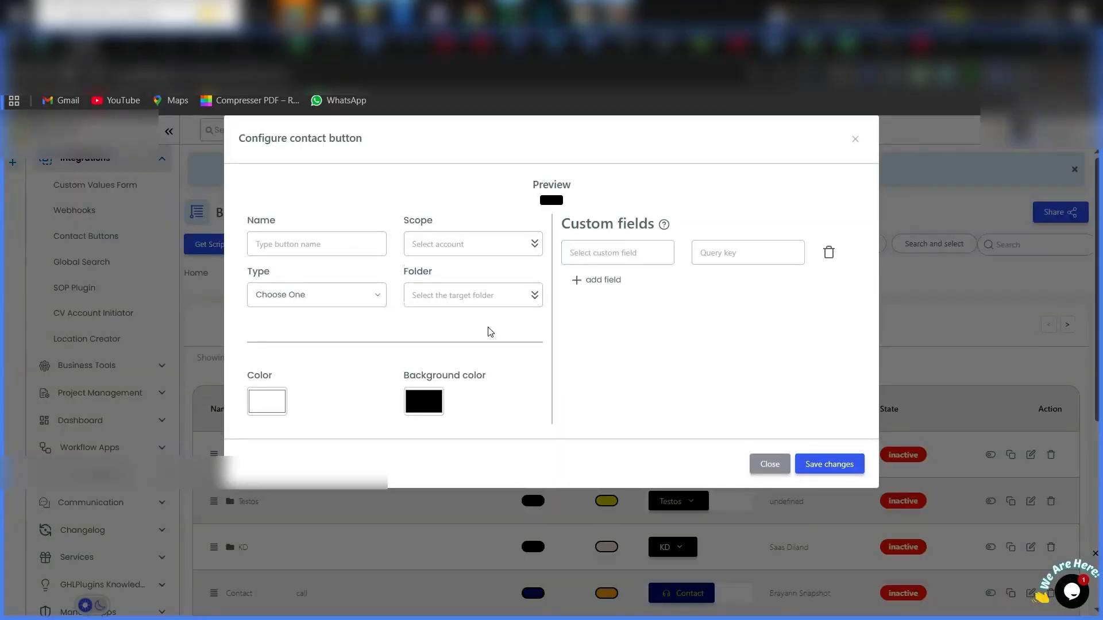
{"action": "left_click", "coordinate": [322, 233]}
{"action": "type", "text": "Test Form"}
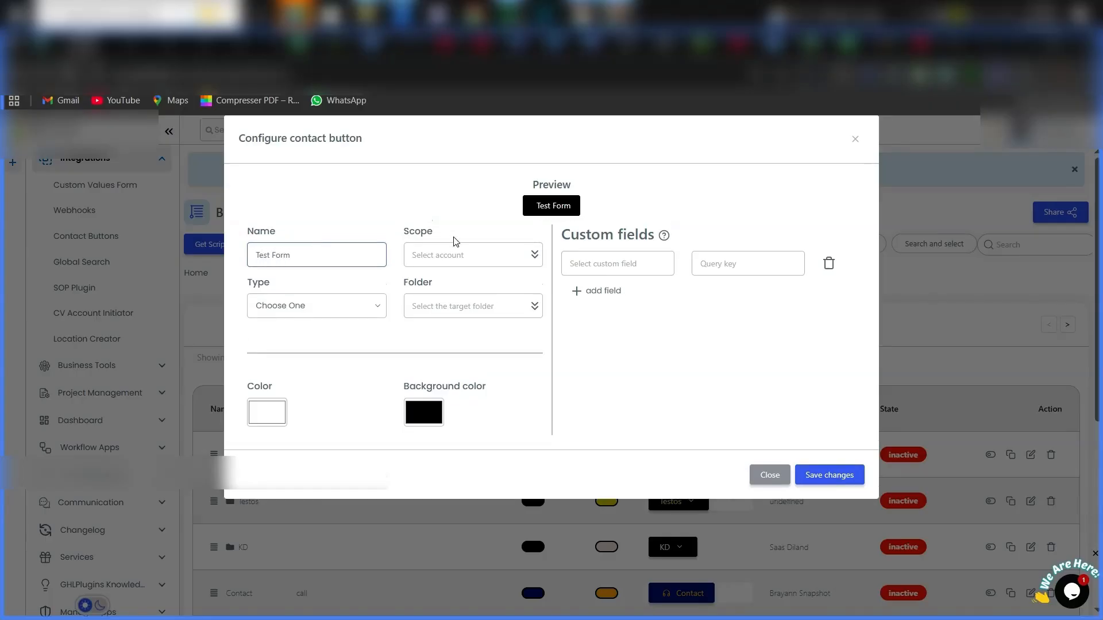
Set the Test Form button's scope to Sub Account and assign it to the Kenzo Beauty account.
{"action": "left_click", "coordinate": [456, 255]}
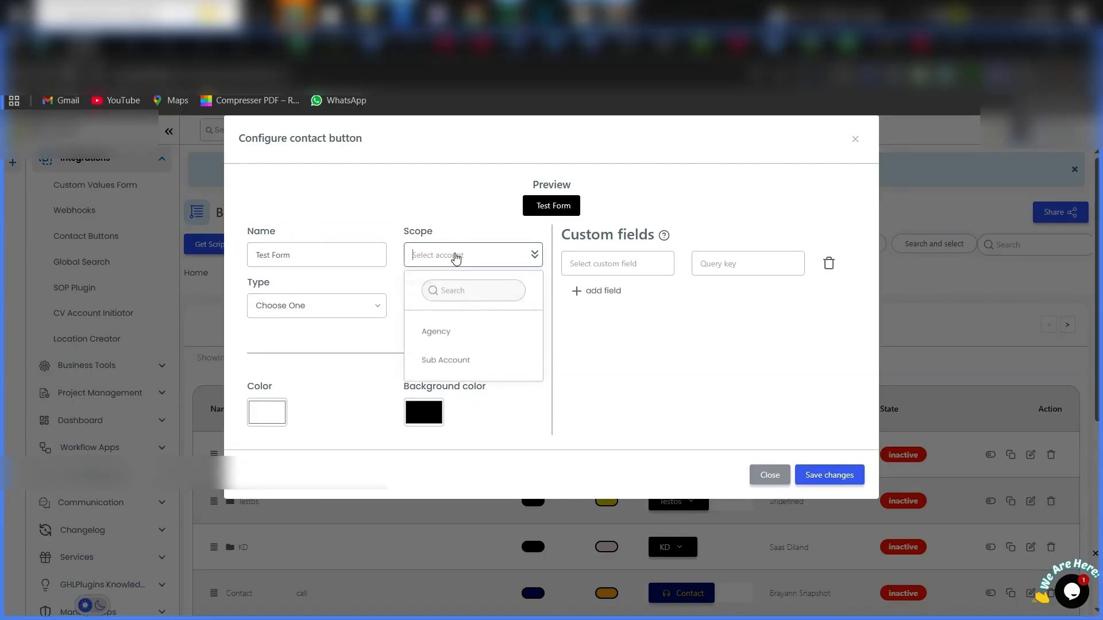
{"action": "left_click", "coordinate": [431, 360]}
{"action": "left_click", "coordinate": [307, 306]}
{"action": "left_click", "coordinate": [289, 343]}
{"action": "type", "text": "kenzo"}
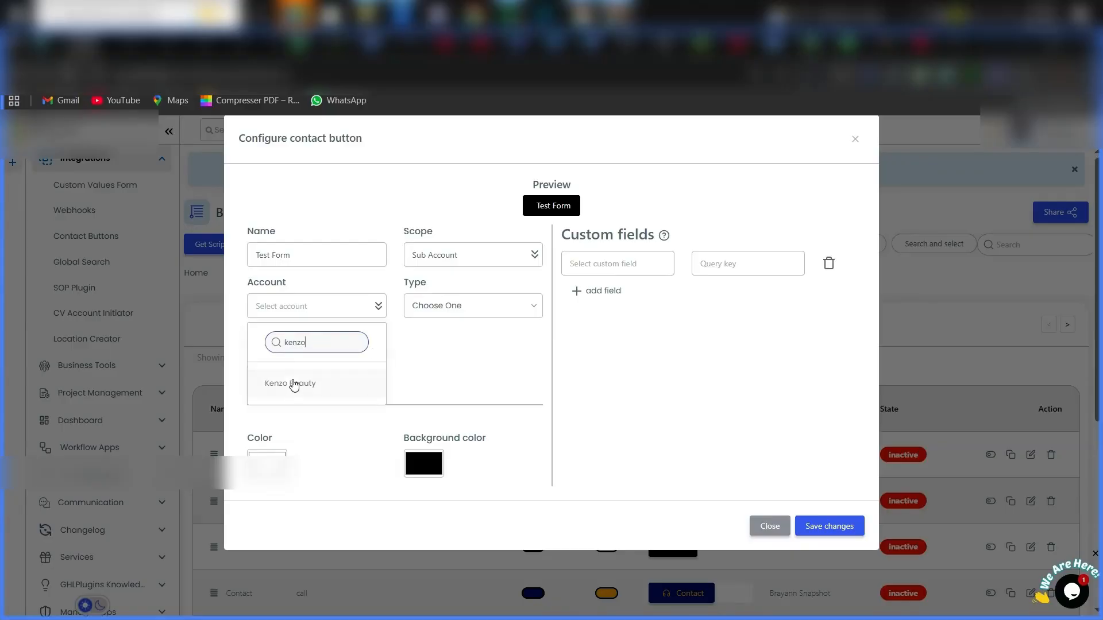
{"action": "left_click", "coordinate": [289, 384]}
Set the Test Form button's type to Link with Iframe as the link type.
{"action": "left_click", "coordinate": [431, 307]}
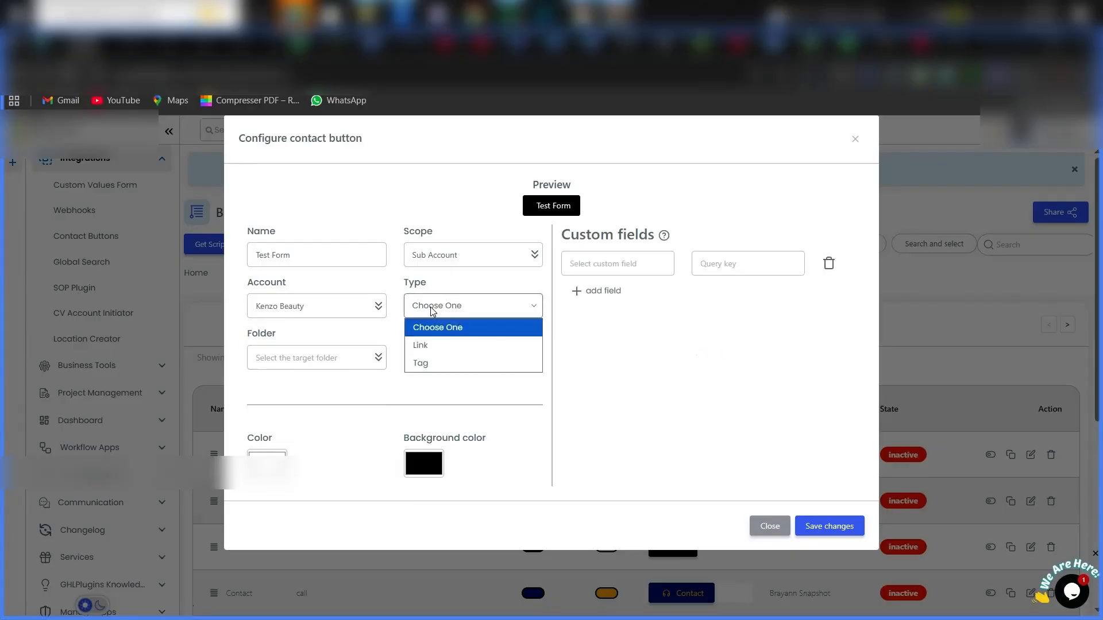
{"action": "left_click", "coordinate": [426, 347]}
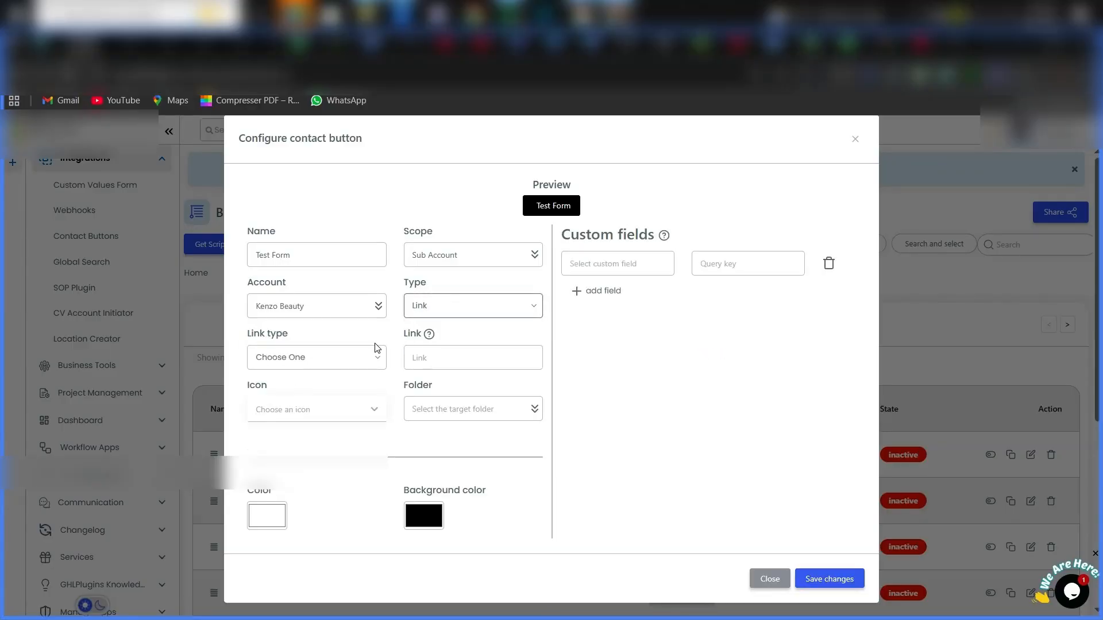
{"action": "left_click", "coordinate": [270, 361]}
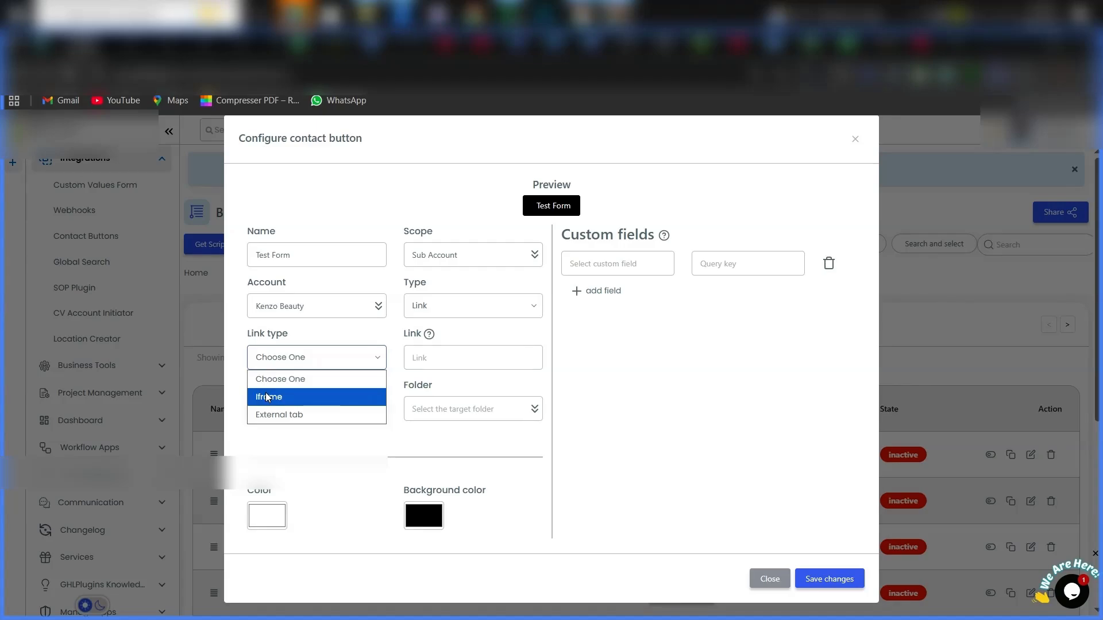
{"action": "left_click", "coordinate": [267, 397]}
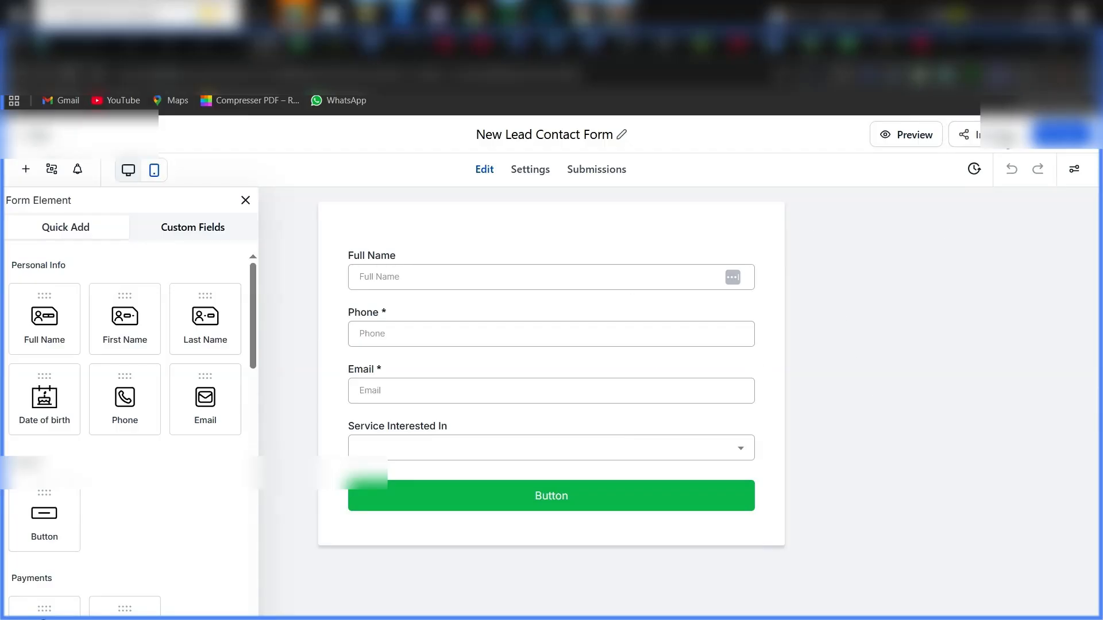
Switch to the HighLevel form builder and copy the share link of the New Lead Contact Form.
{"action": "left_click", "coordinate": [974, 135]}
{"action": "scroll", "coordinate": [553, 539], "scroll_direction": "down", "scroll_amount": 1}
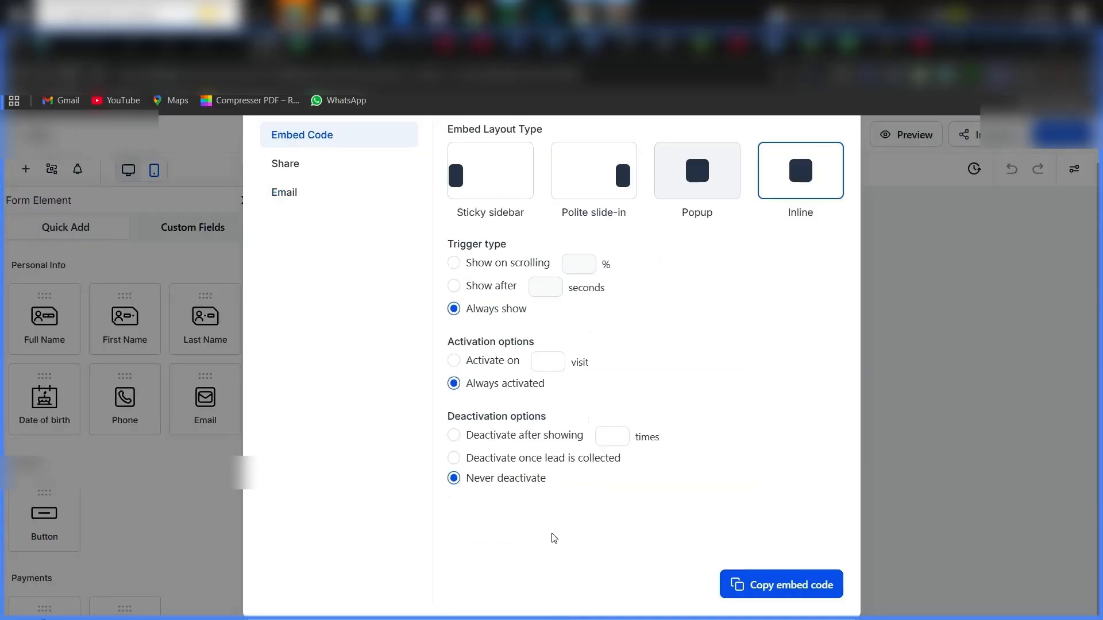
{"action": "left_click", "coordinate": [308, 170]}
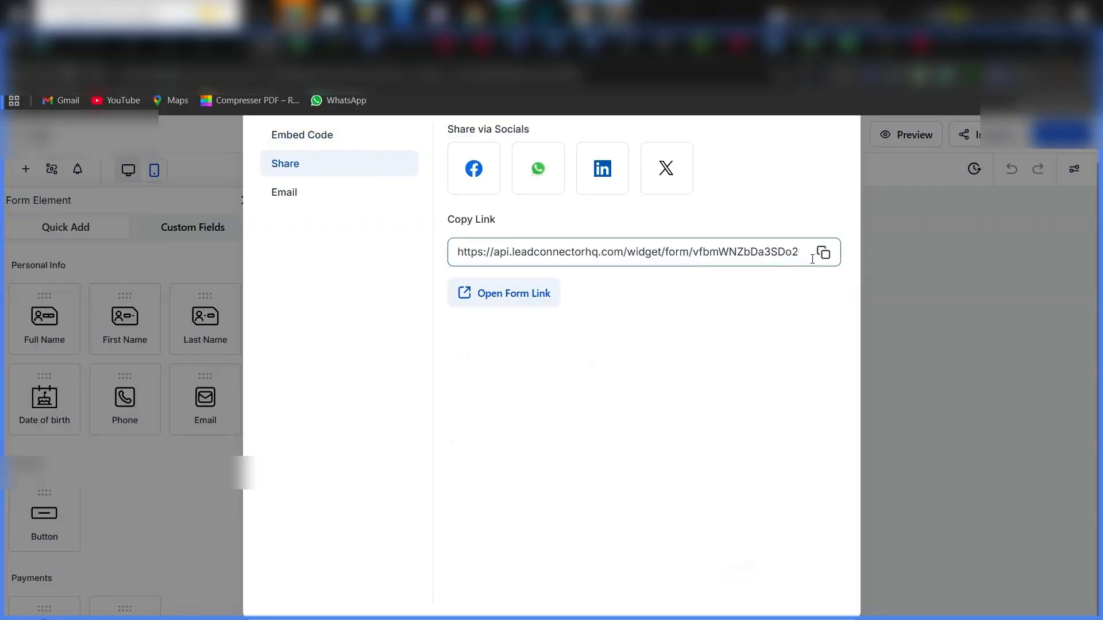
{"action": "left_click", "coordinate": [823, 253]}
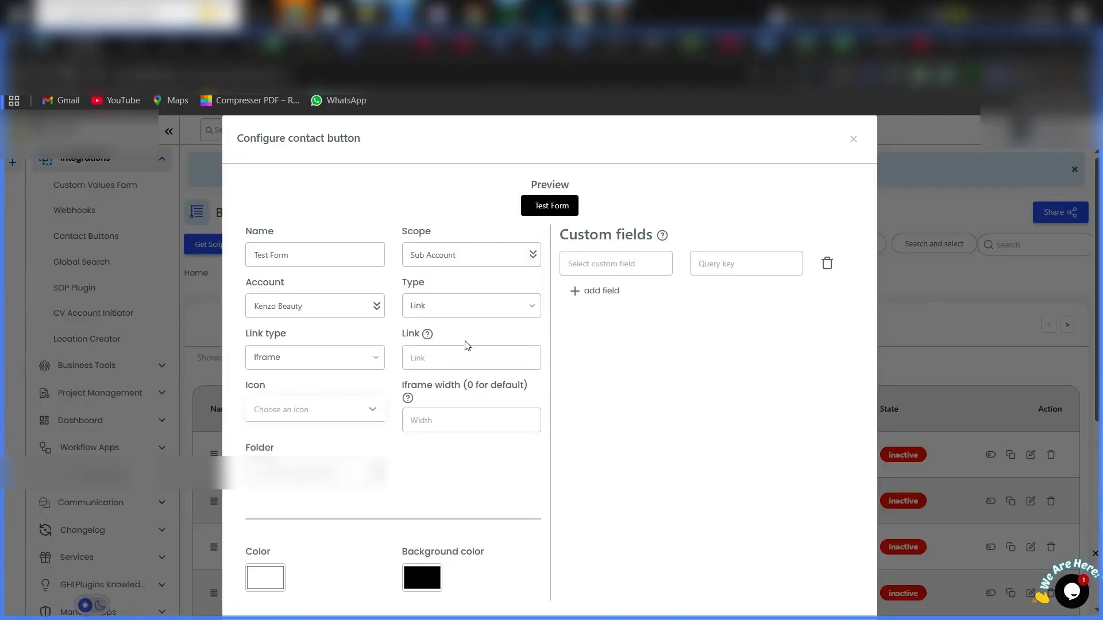
Switch back to GHL Plugins, paste the copied form link into the button's link, and choose the aperture icon.
{"action": "left_click", "coordinate": [428, 356]}
{"action": "key", "text": "ctrl+v"}
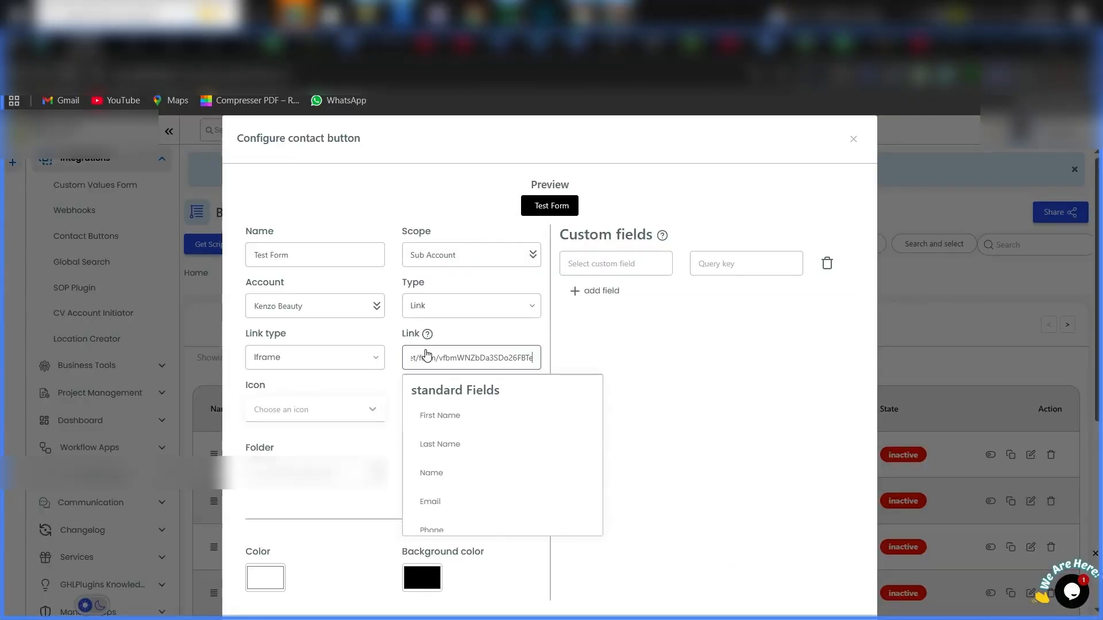
{"action": "left_click", "coordinate": [640, 402]}
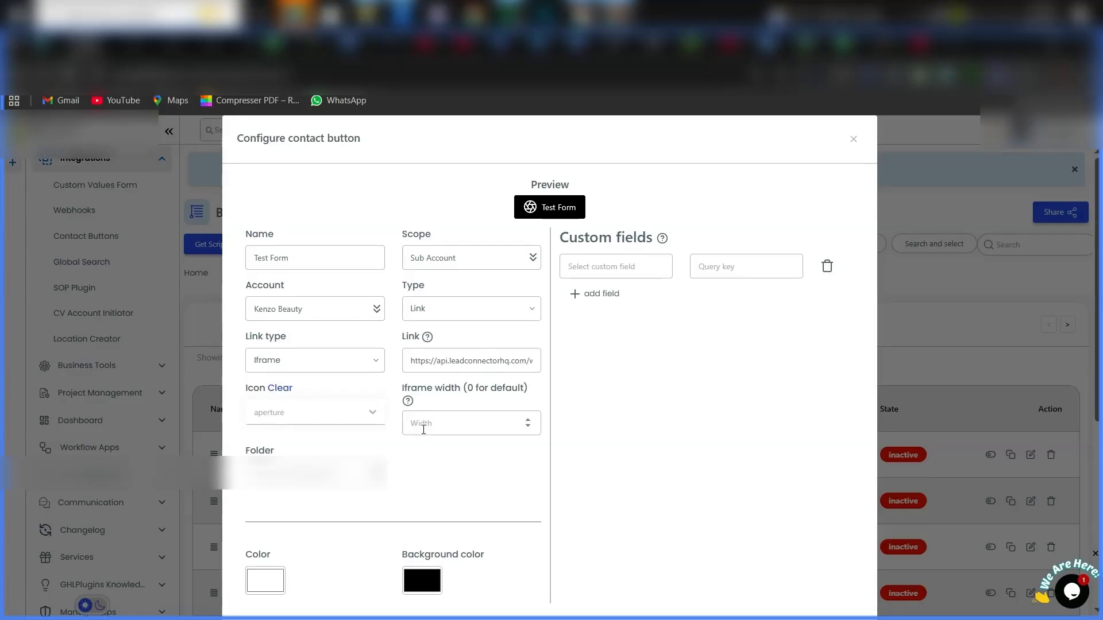
Set the iframe width to 0, pick a blue hue for the background color, and save the button.
{"action": "left_click", "coordinate": [423, 430]}
{"action": "type", "text": "0"}
{"action": "scroll", "coordinate": [423, 429], "scroll_direction": "down", "scroll_amount": 1}
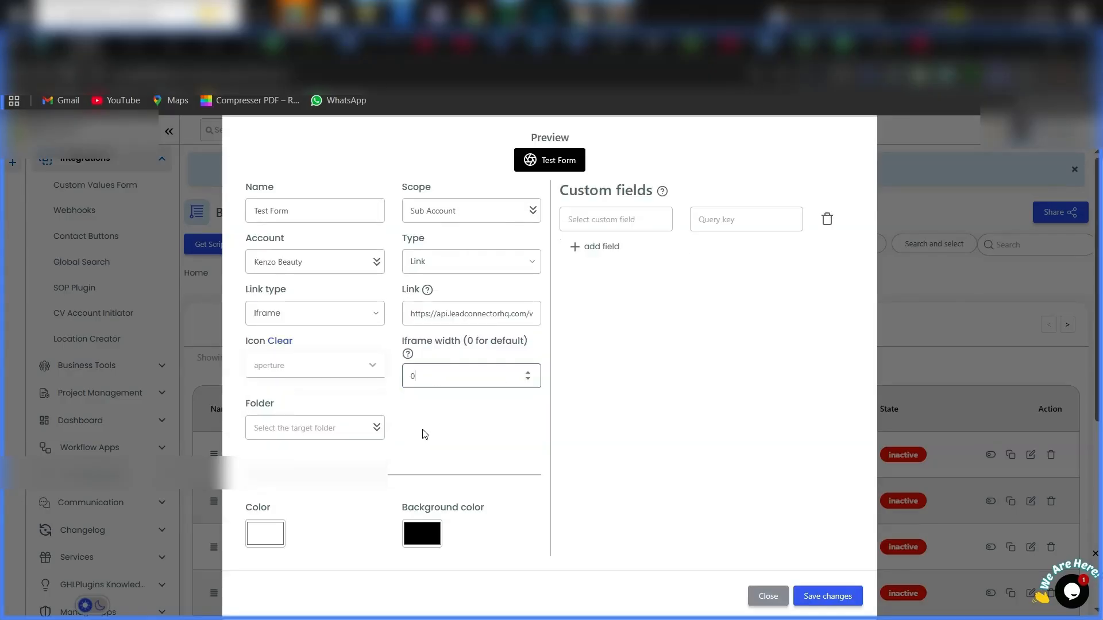
{"action": "left_click", "coordinate": [426, 529]}
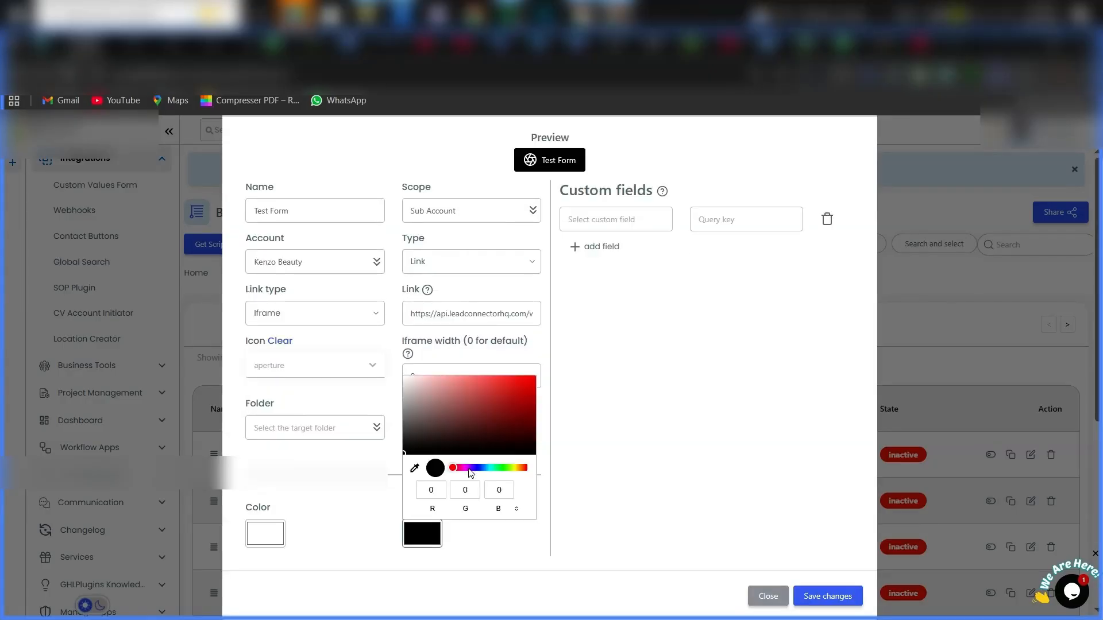
{"action": "left_click", "coordinate": [476, 468]}
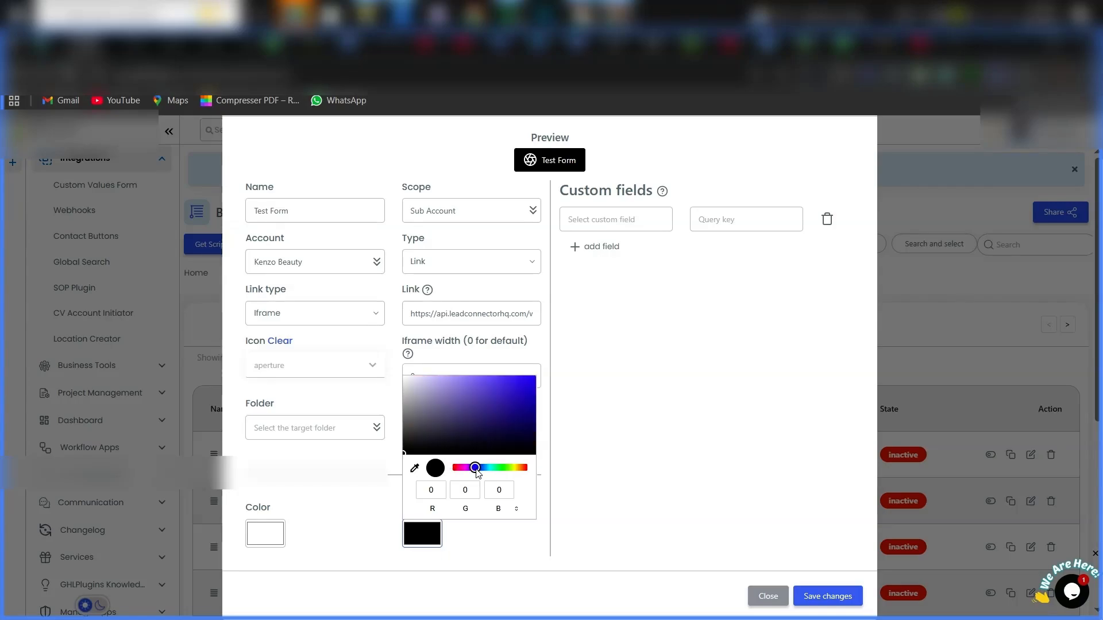
{"action": "left_click", "coordinate": [834, 600]}
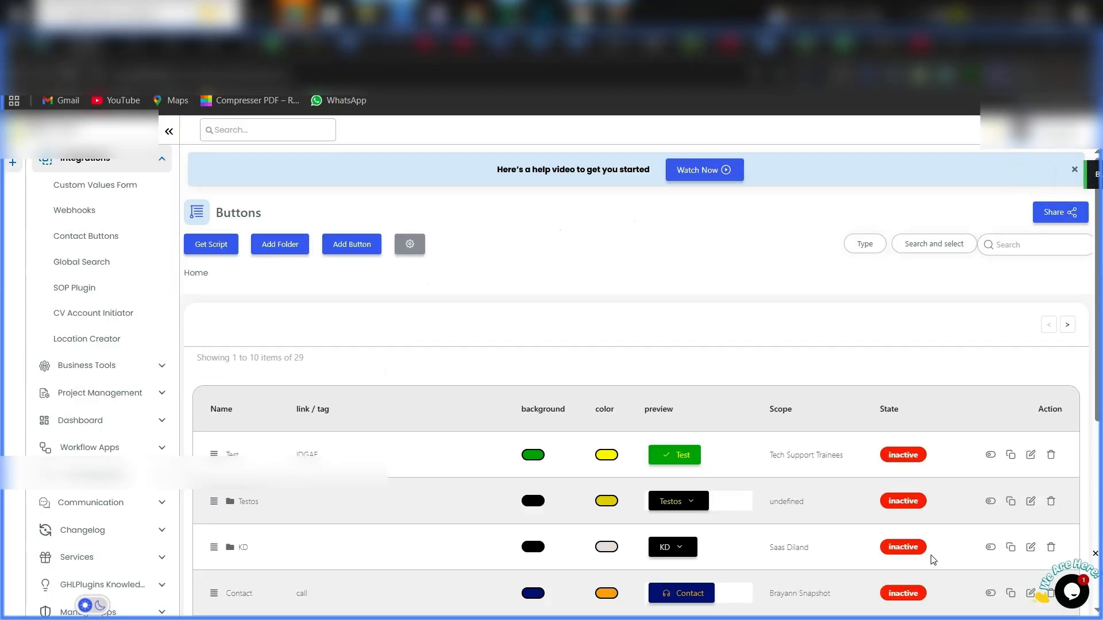
Apply button settings with center alignment, normal size, and availability on both the Contact Details and Conversation Details pages.
{"action": "left_click", "coordinate": [410, 245]}
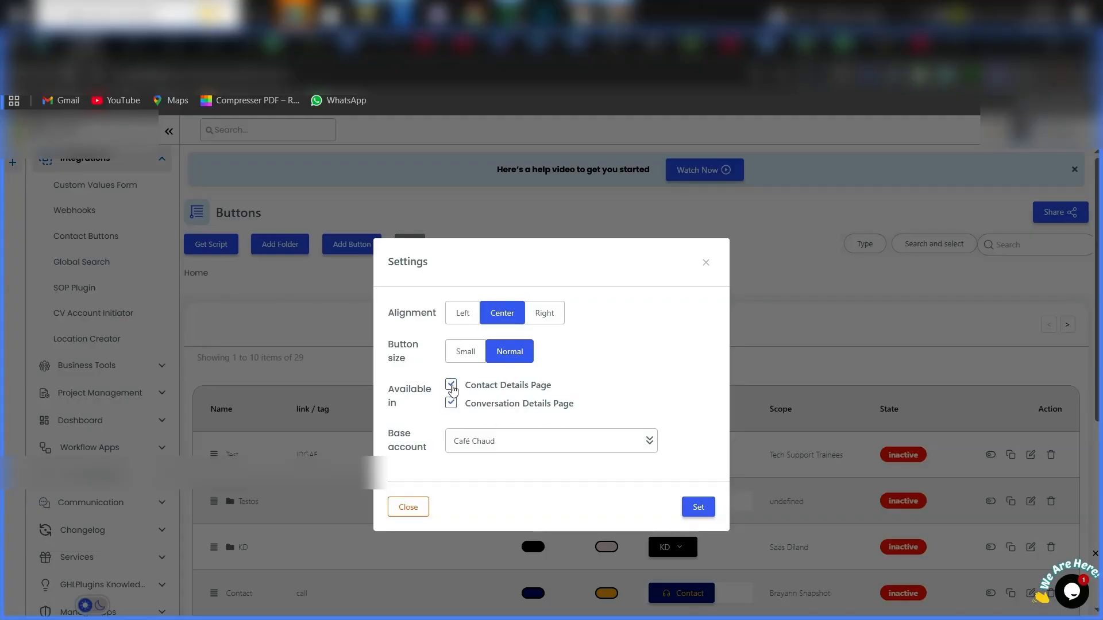
{"action": "left_click", "coordinate": [706, 513]}
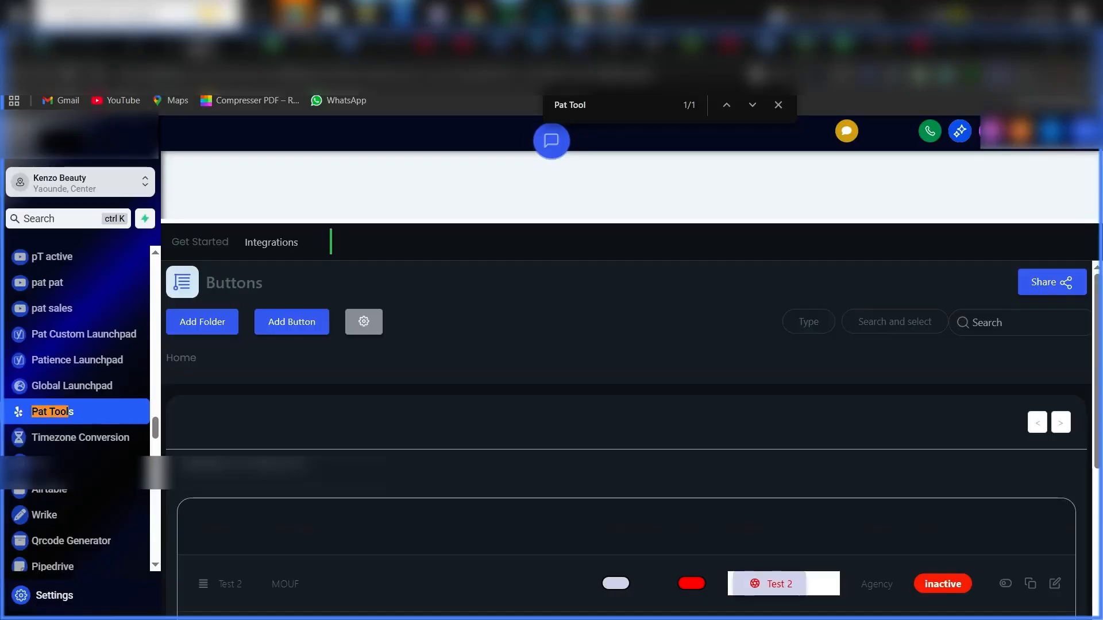
Switch to the Kenzo Beauty sub-account in HighLevel and open a contact's record from its contacts list.
{"action": "scroll", "coordinate": [91, 285], "scroll_direction": "down", "scroll_amount": 10}
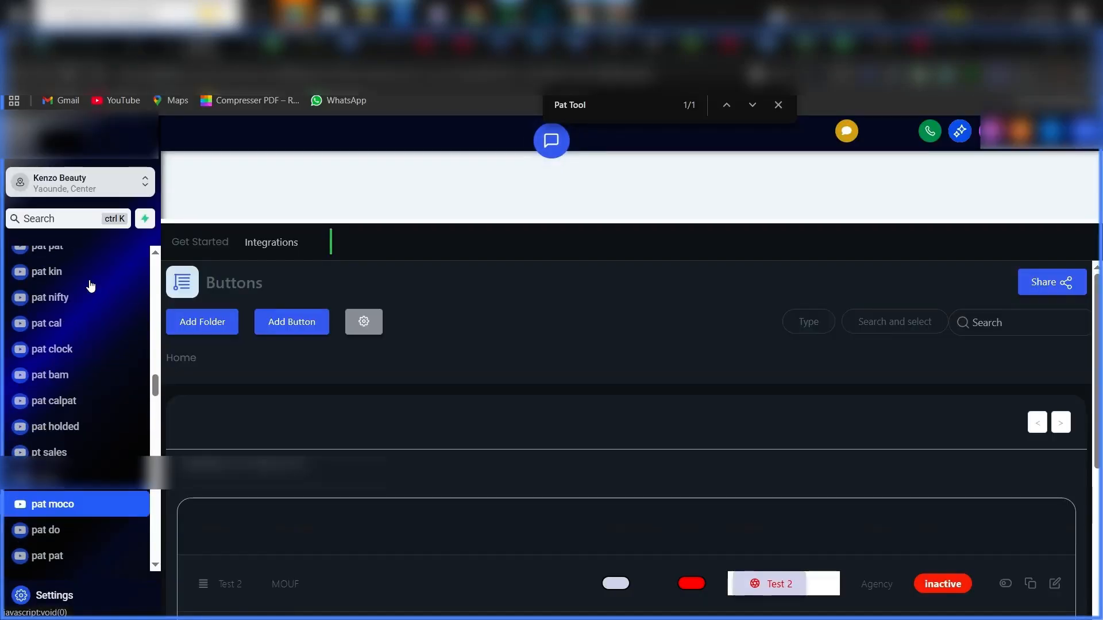
{"action": "scroll", "coordinate": [89, 284], "scroll_direction": "up", "scroll_amount": 15}
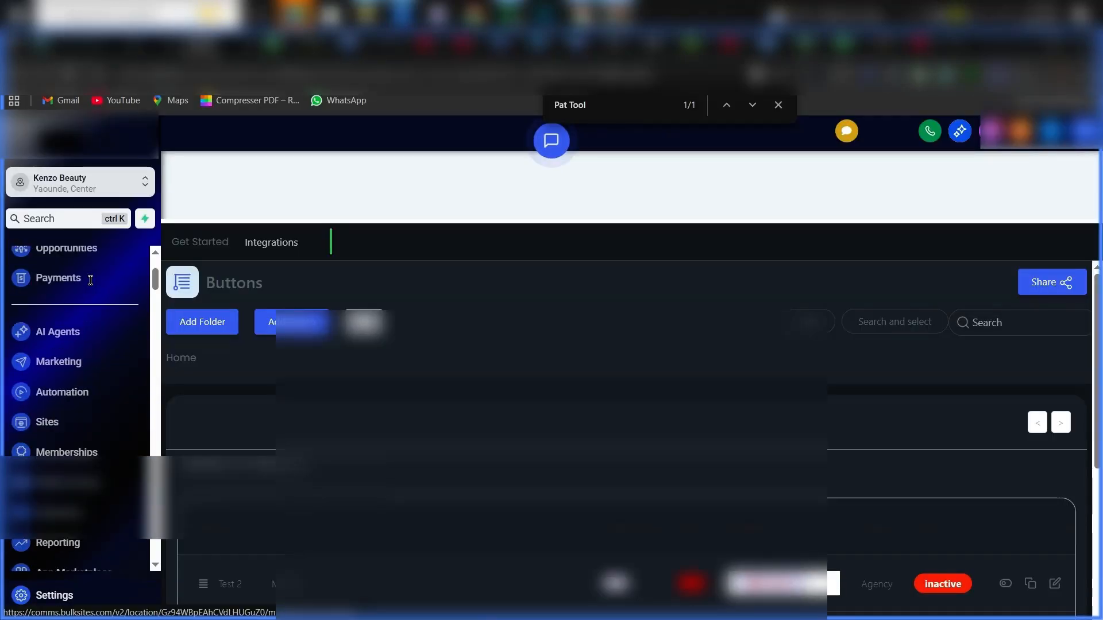
{"action": "left_click", "coordinate": [91, 375]}
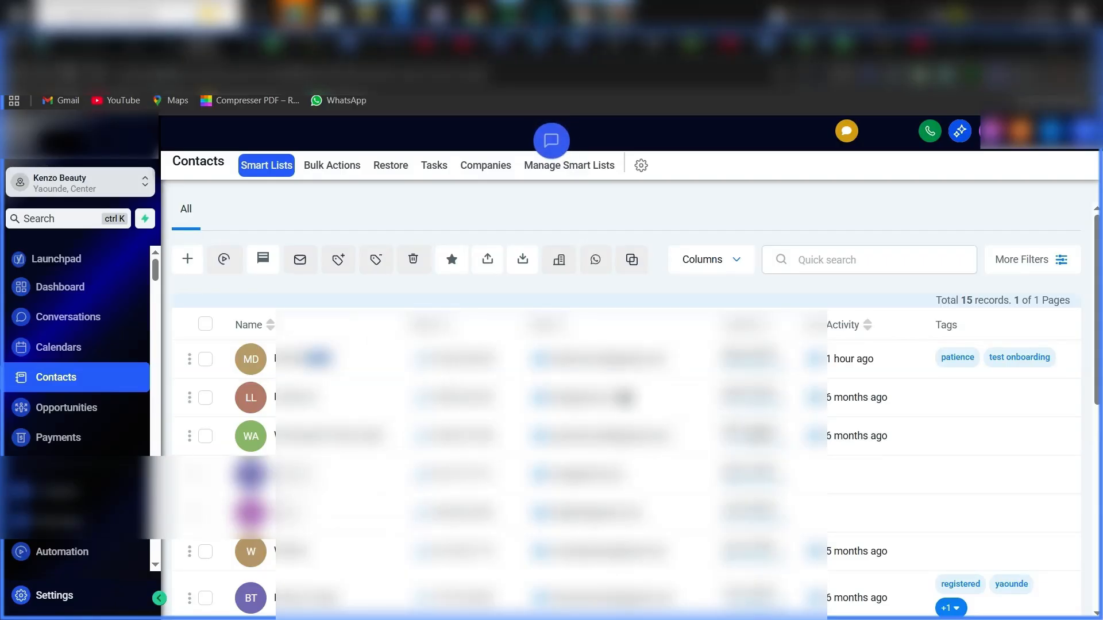
{"action": "left_click", "coordinate": [937, 566]}
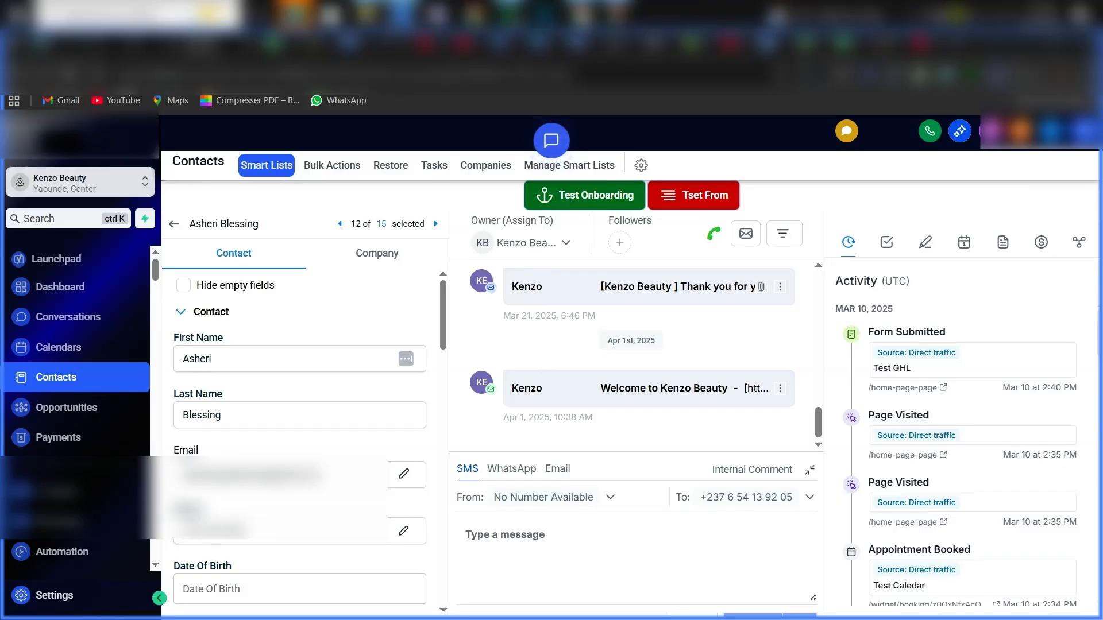
Switch back to GHL Plugins and look through the list of configured contact buttons.
{"action": "left_click", "coordinate": [85, 45]}
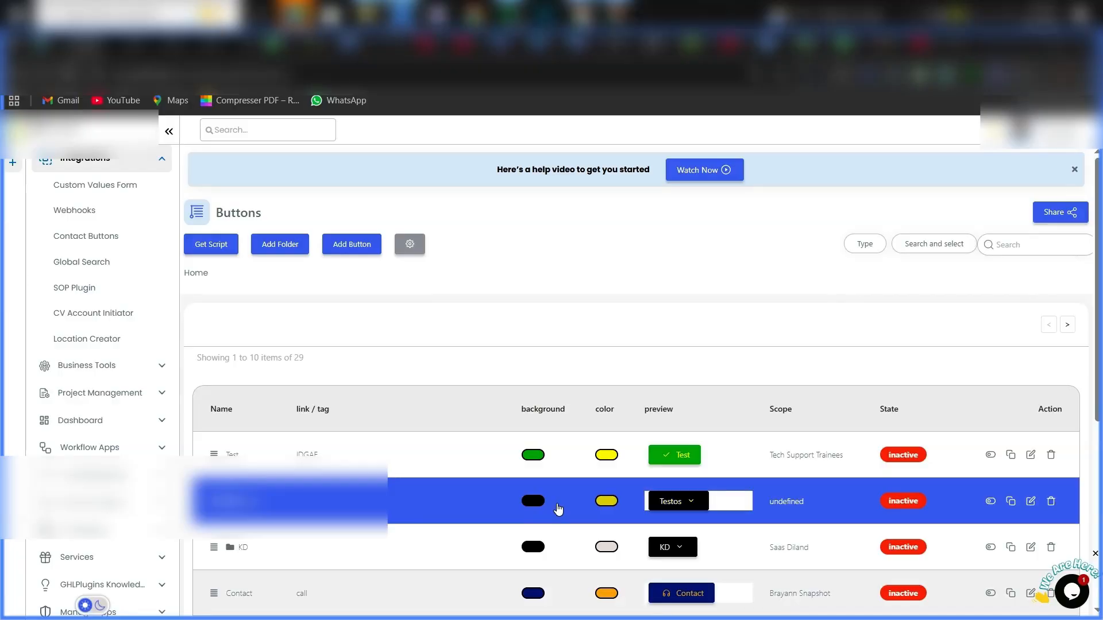
{"action": "scroll", "coordinate": [556, 509], "scroll_direction": "down", "scroll_amount": 5}
{"action": "scroll", "coordinate": [557, 509], "scroll_direction": "up", "scroll_amount": 5}
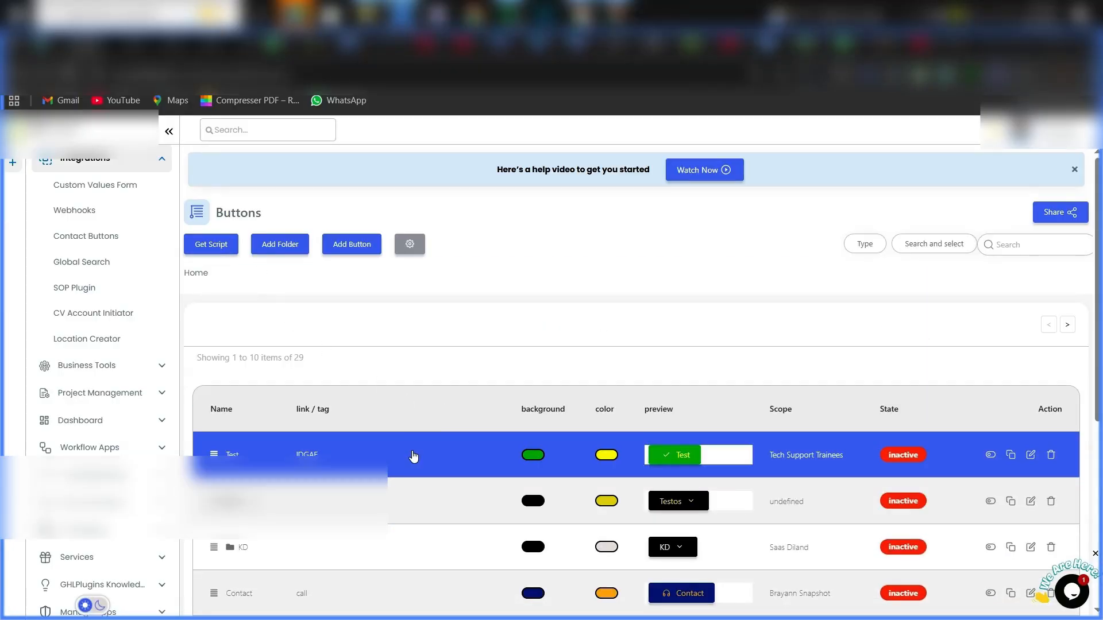
{"action": "scroll", "coordinate": [412, 456], "scroll_direction": "down", "scroll_amount": 2}
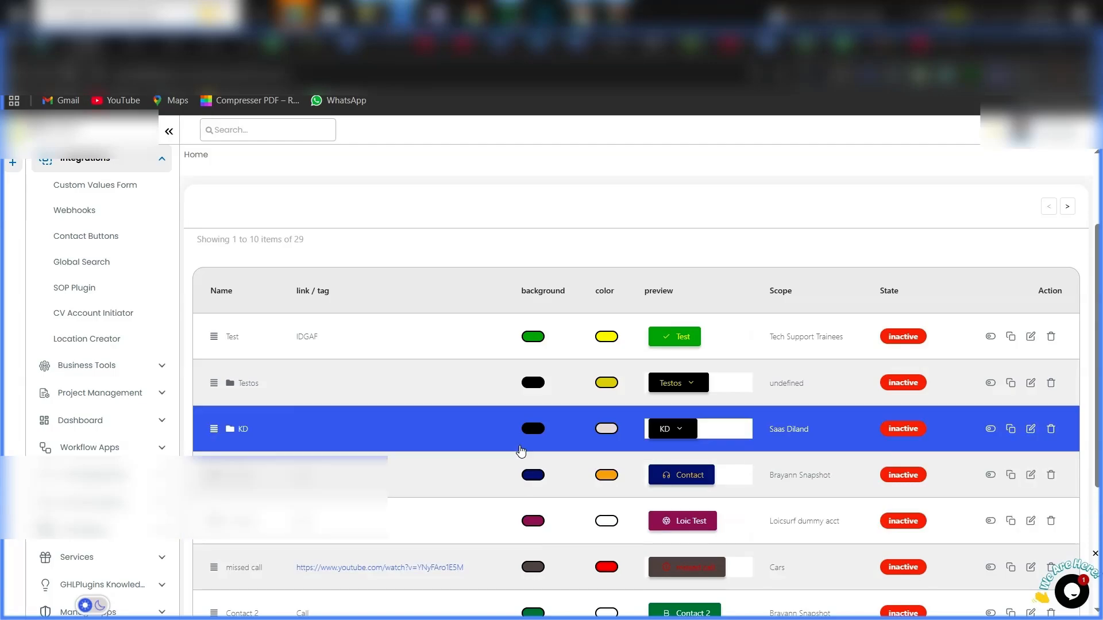
{"action": "scroll", "coordinate": [520, 450], "scroll_direction": "up", "scroll_amount": 2}
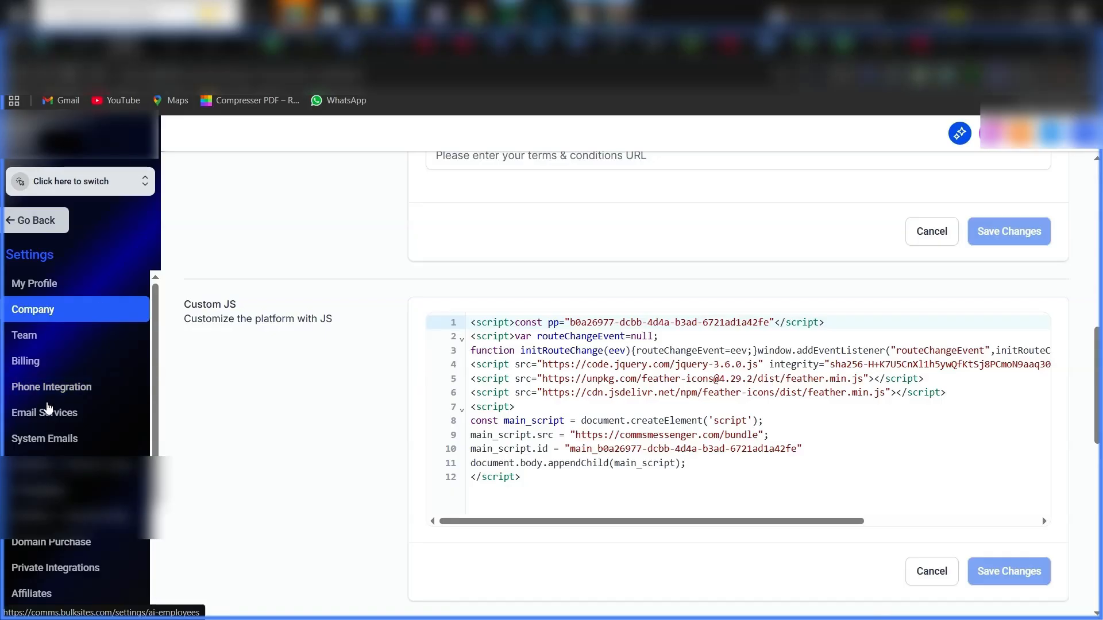
{"action": "scroll", "coordinate": [503, 409], "scroll_direction": "up", "scroll_amount": 5}
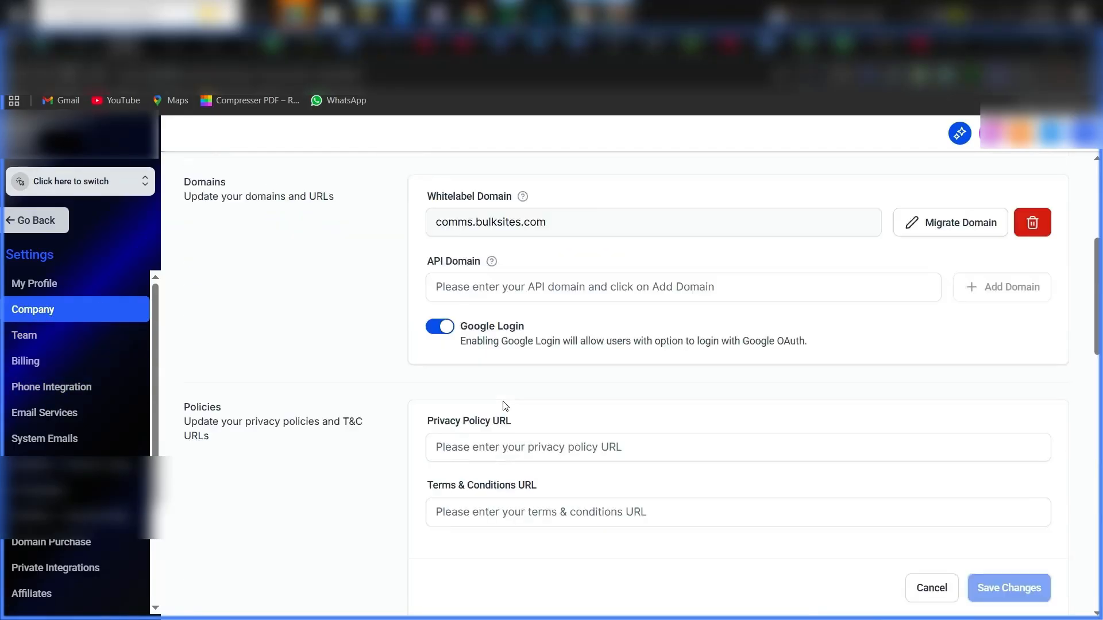
{"action": "scroll", "coordinate": [503, 408], "scroll_direction": "down", "scroll_amount": 5}
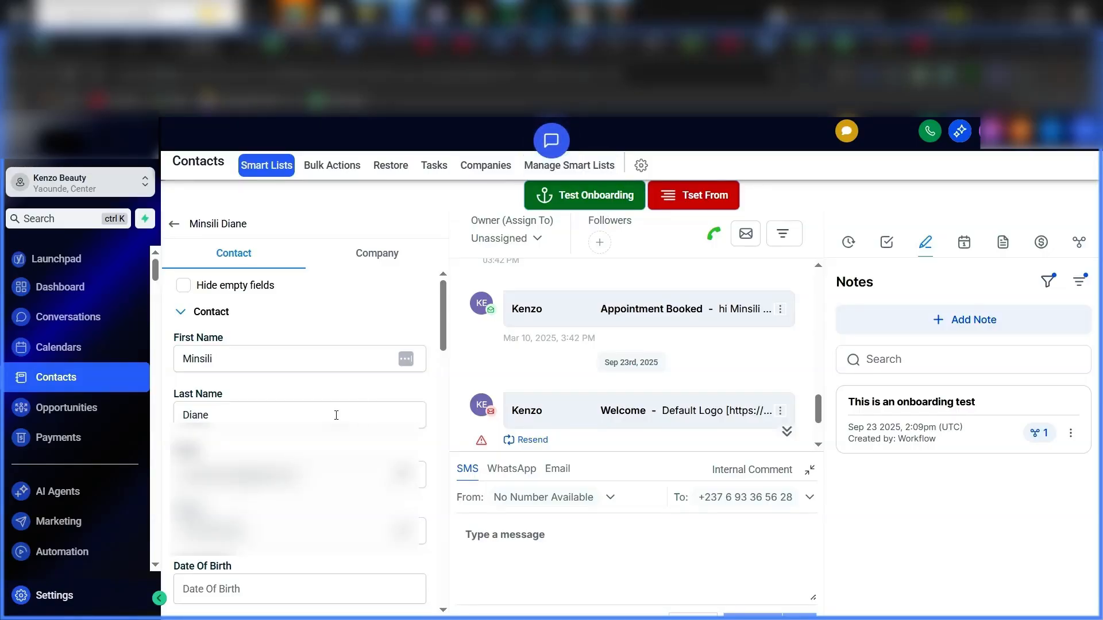
{"action": "scroll", "coordinate": [336, 414], "scroll_direction": "down", "scroll_amount": 5}
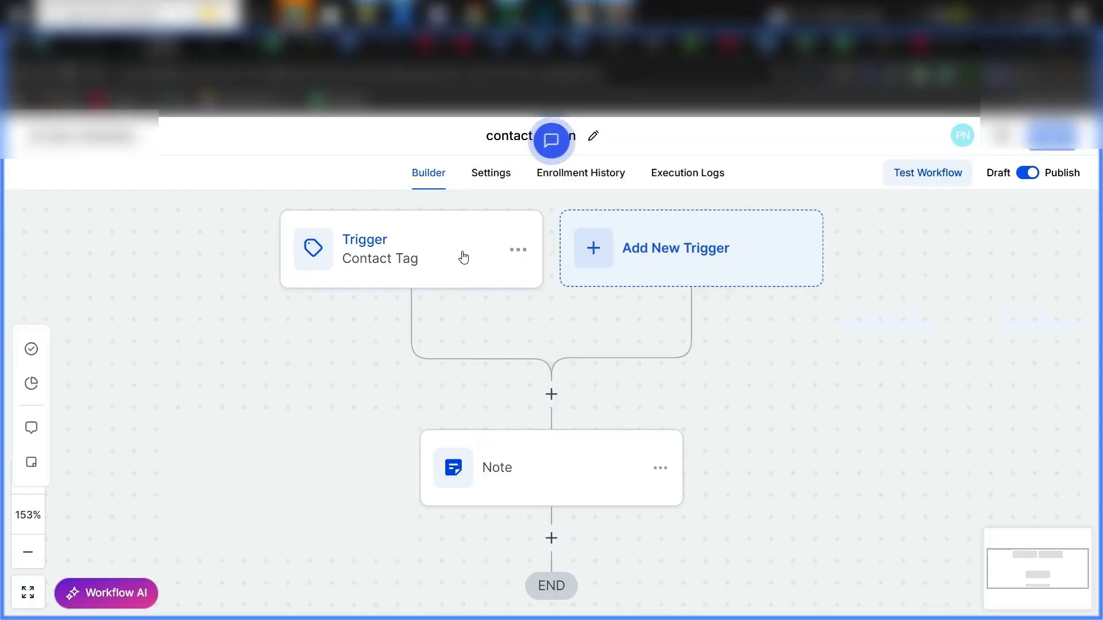
Check the tag filter of the Contact Tag trigger in the contact button workflow, then close its settings.
{"action": "left_click", "coordinate": [464, 257]}
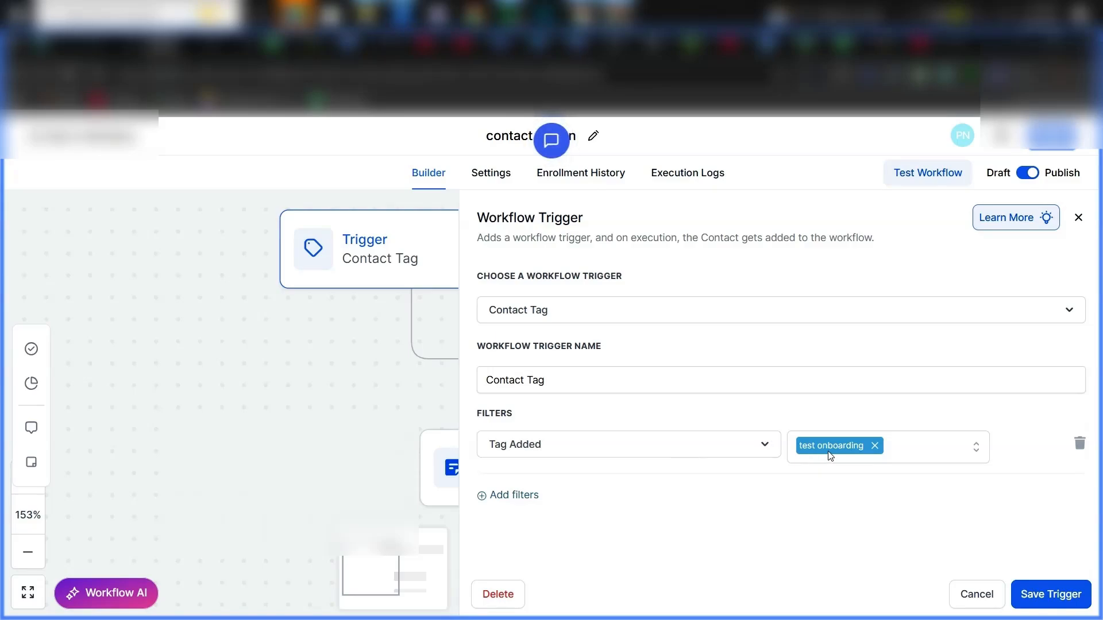
{"action": "left_click", "coordinate": [1078, 217]}
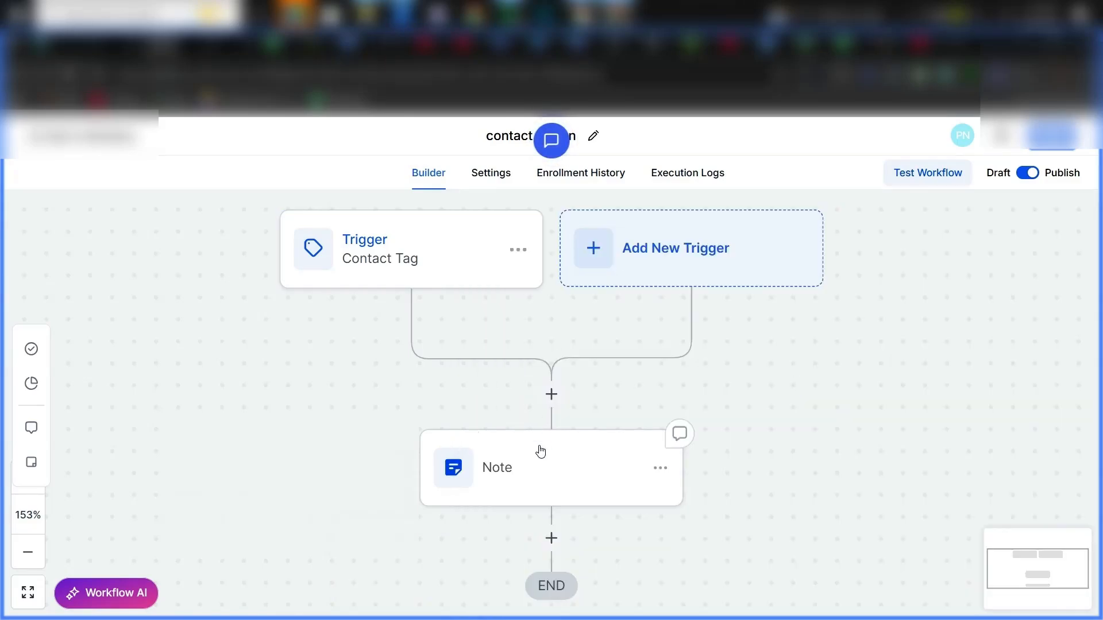
{"action": "scroll", "coordinate": [561, 435], "scroll_direction": "down", "scroll_amount": 1}
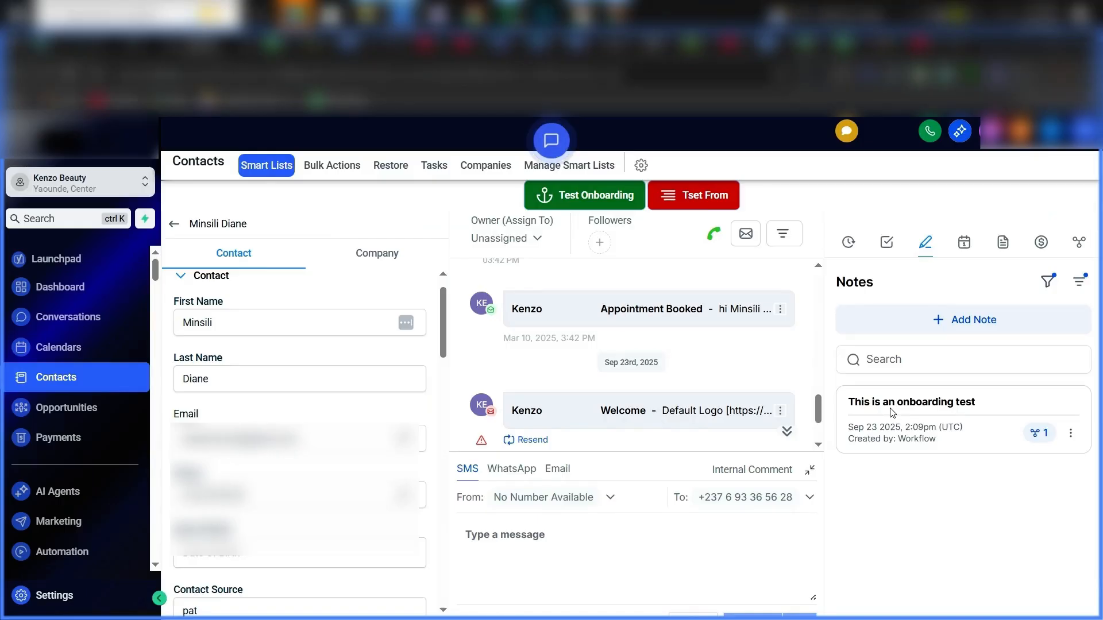
Run the Test Onboarding button on the contact's record and check the tags assigned to the contact.
{"action": "left_click", "coordinate": [598, 199]}
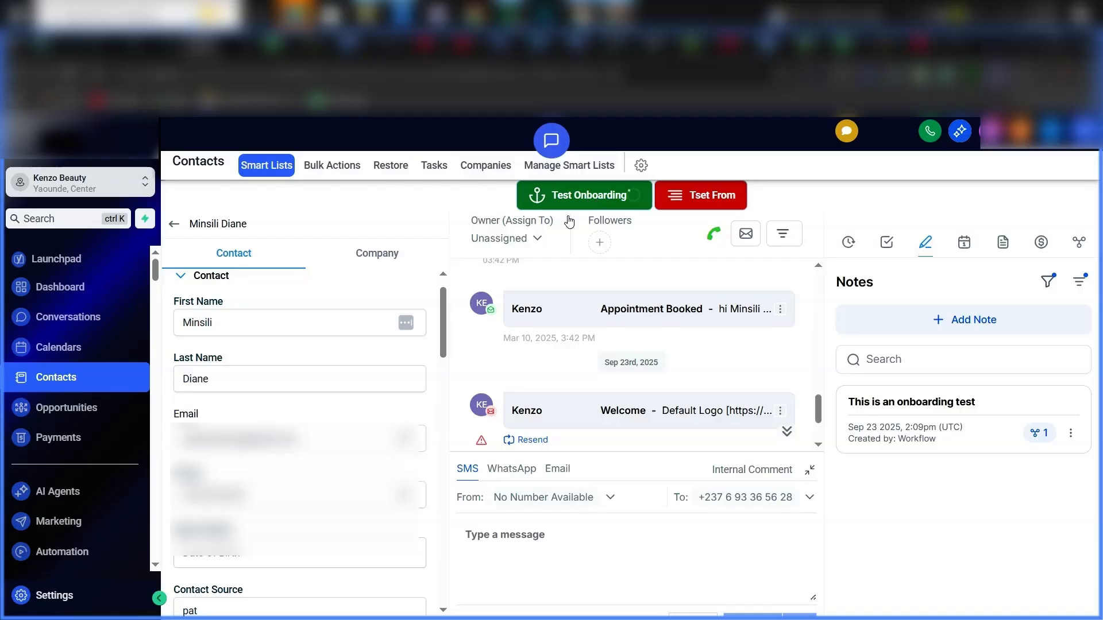
{"action": "scroll", "coordinate": [298, 431], "scroll_direction": "down", "scroll_amount": 15}
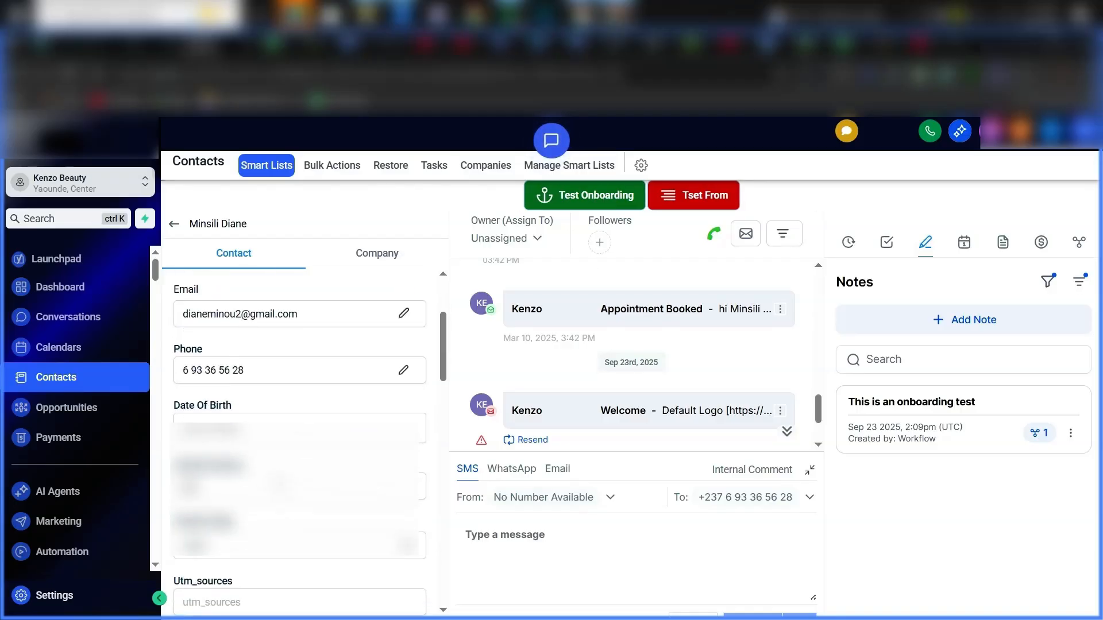
{"action": "scroll", "coordinate": [299, 431], "scroll_direction": "down", "scroll_amount": 2}
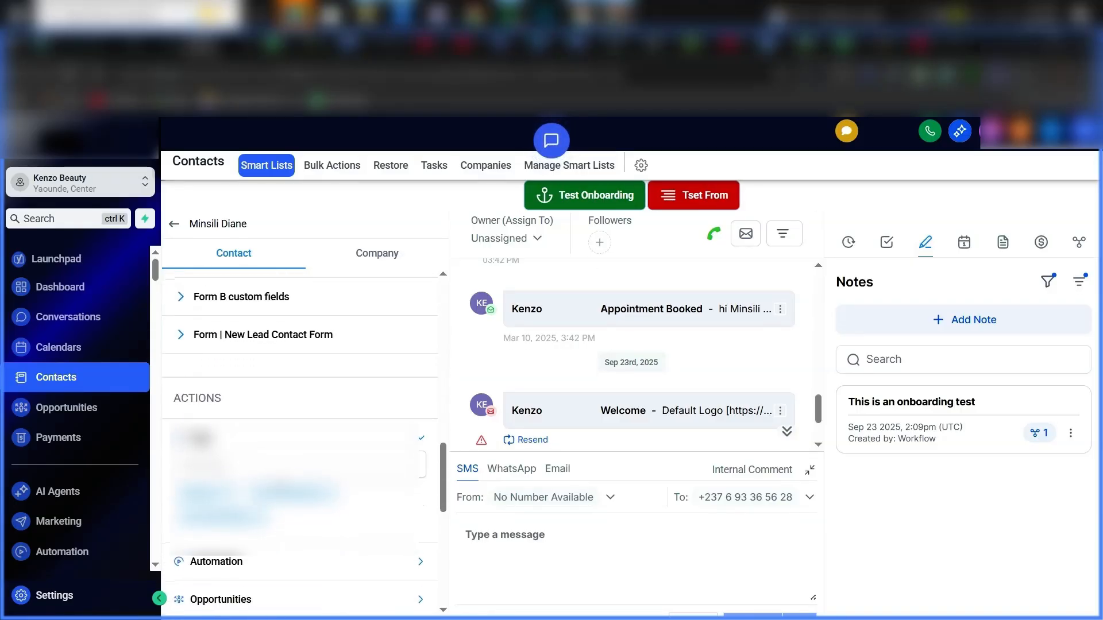
{"action": "scroll", "coordinate": [211, 453], "scroll_direction": "down", "scroll_amount": 1}
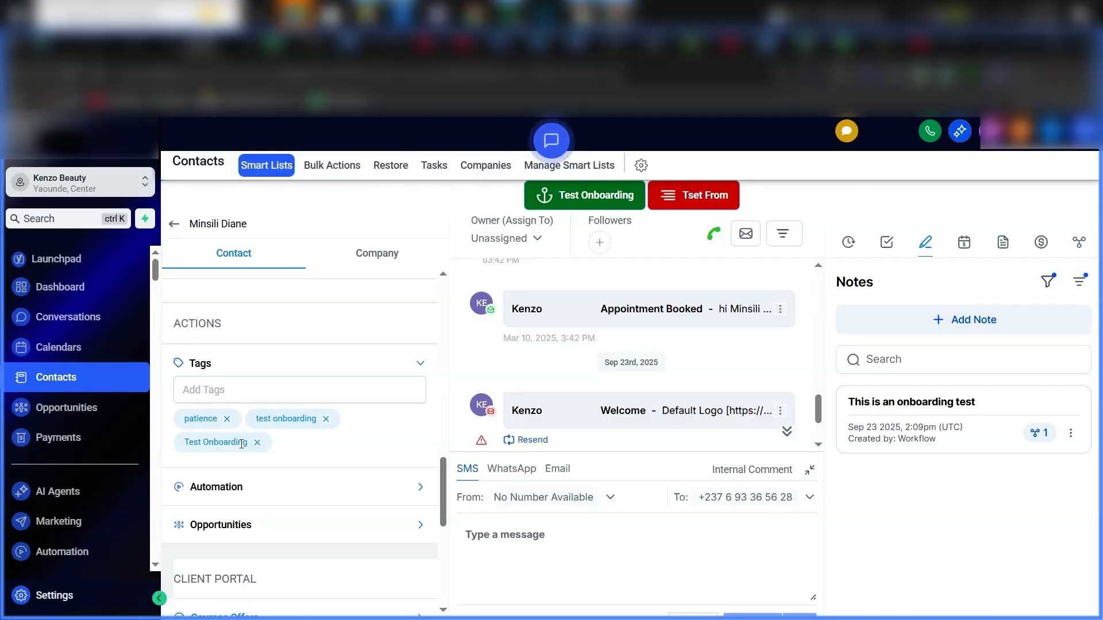
{"action": "scroll", "coordinate": [264, 419], "scroll_direction": "down", "scroll_amount": 1}
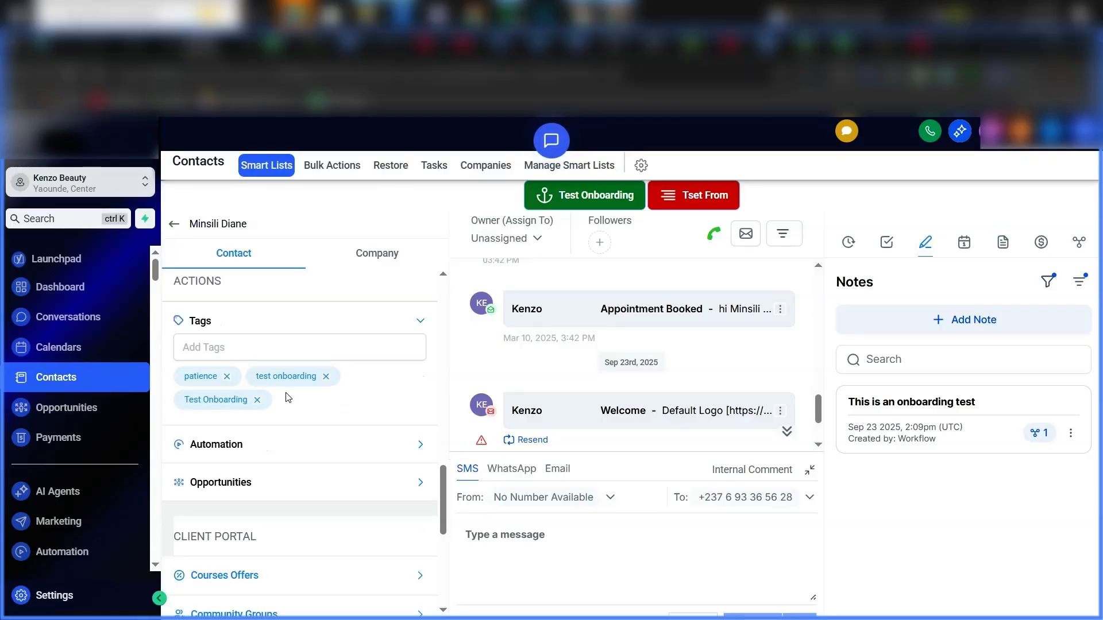
{"action": "scroll", "coordinate": [288, 397], "scroll_direction": "up", "scroll_amount": 2}
{"action": "scroll", "coordinate": [299, 437], "scroll_direction": "down", "scroll_amount": 1}
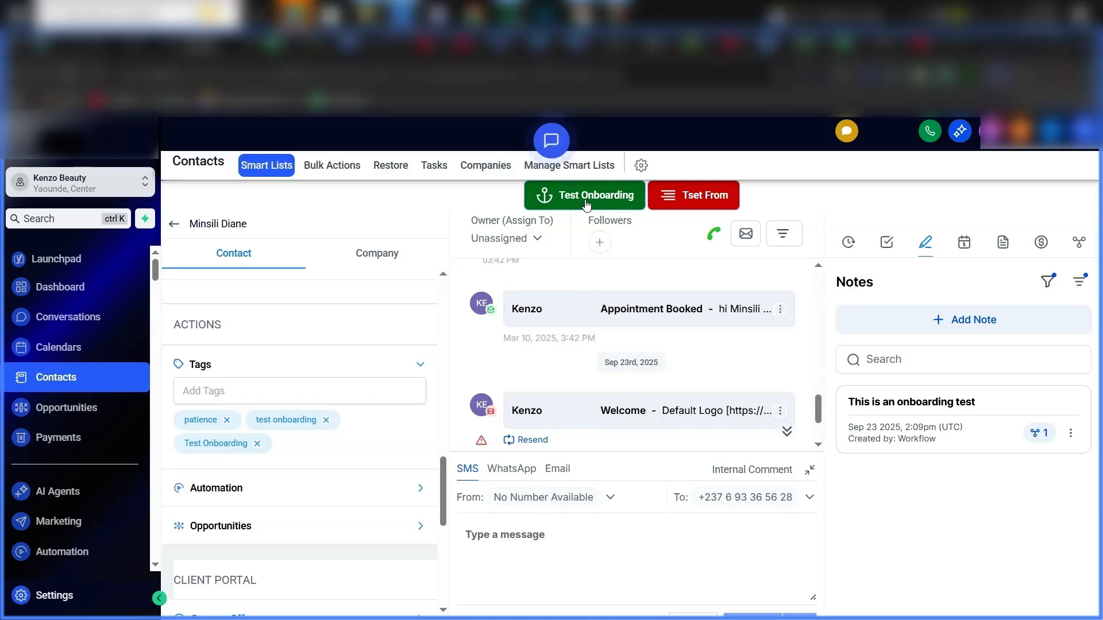
Expand the Automation section of the contact's record and look through the details around it.
{"action": "scroll", "coordinate": [283, 428], "scroll_direction": "down", "scroll_amount": 2}
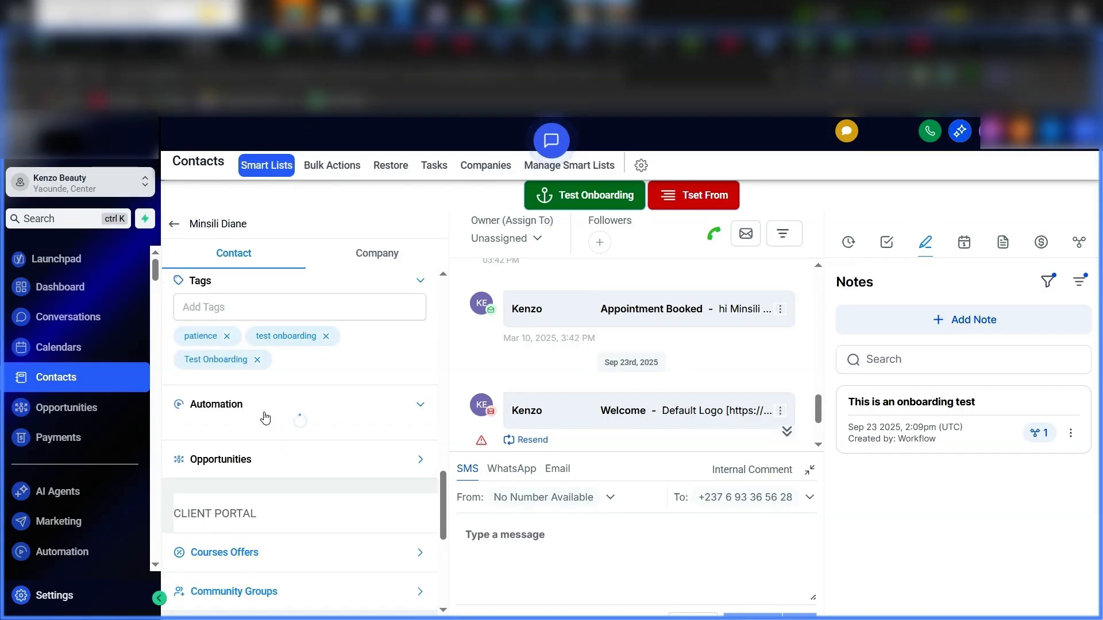
{"action": "left_click", "coordinate": [266, 419]}
{"action": "scroll", "coordinate": [265, 494], "scroll_direction": "down", "scroll_amount": 1}
{"action": "scroll", "coordinate": [264, 493], "scroll_direction": "down", "scroll_amount": 2}
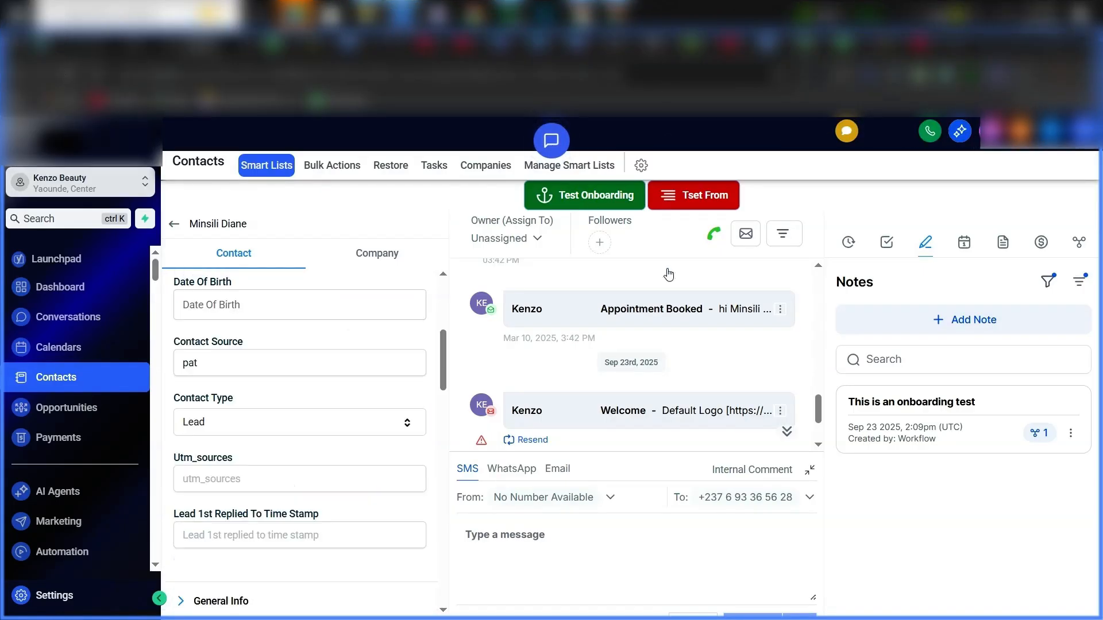
Launch the Tset From button on the contact's record and look over the form in its pop-up window.
{"action": "scroll", "coordinate": [654, 273], "scroll_direction": "up", "scroll_amount": 2}
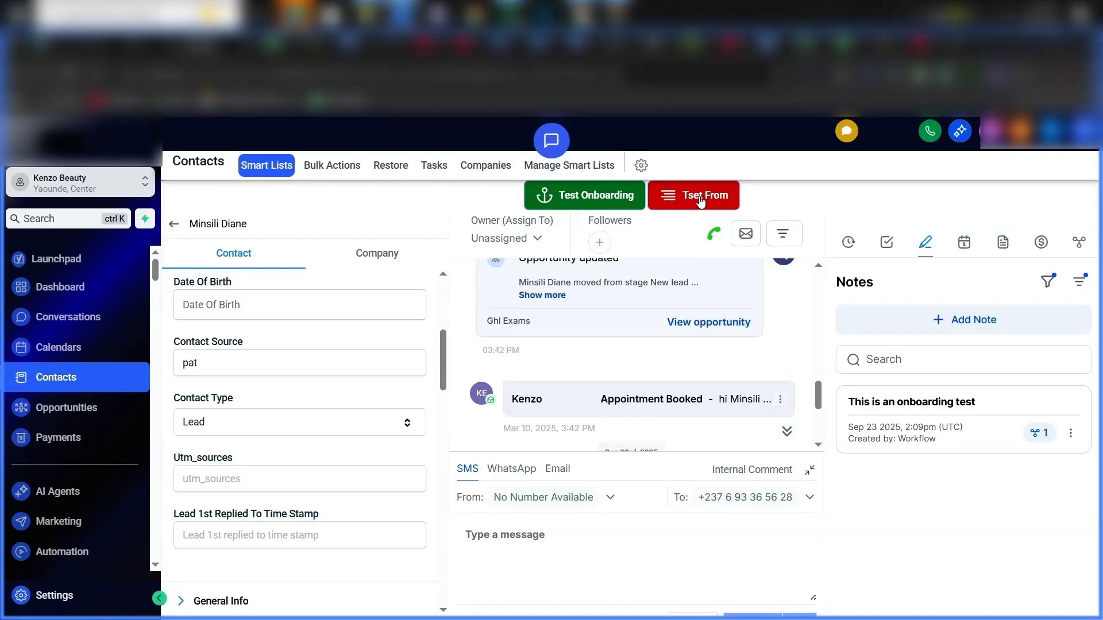
{"action": "left_click", "coordinate": [701, 196]}
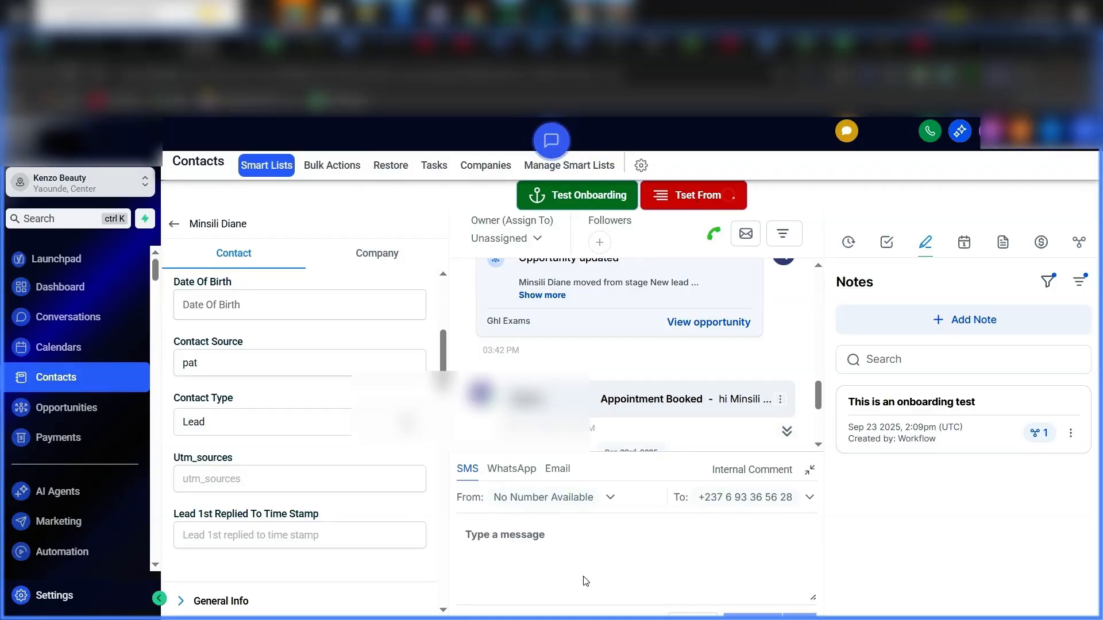
{"action": "scroll", "coordinate": [423, 453], "scroll_direction": "down", "scroll_amount": 1}
{"action": "scroll", "coordinate": [424, 454], "scroll_direction": "up", "scroll_amount": 1}
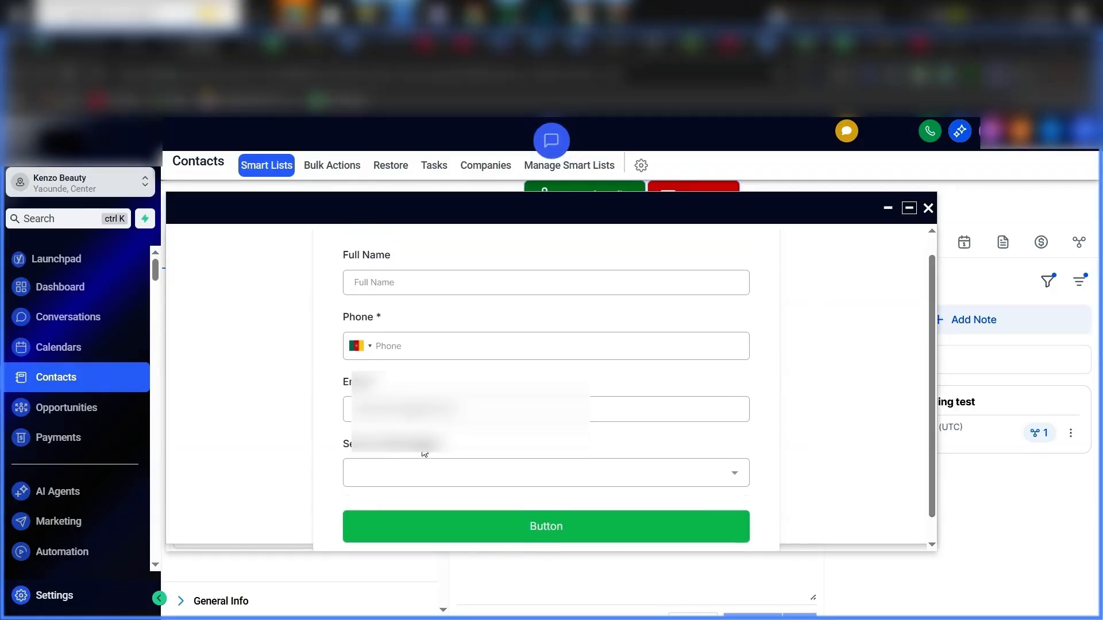